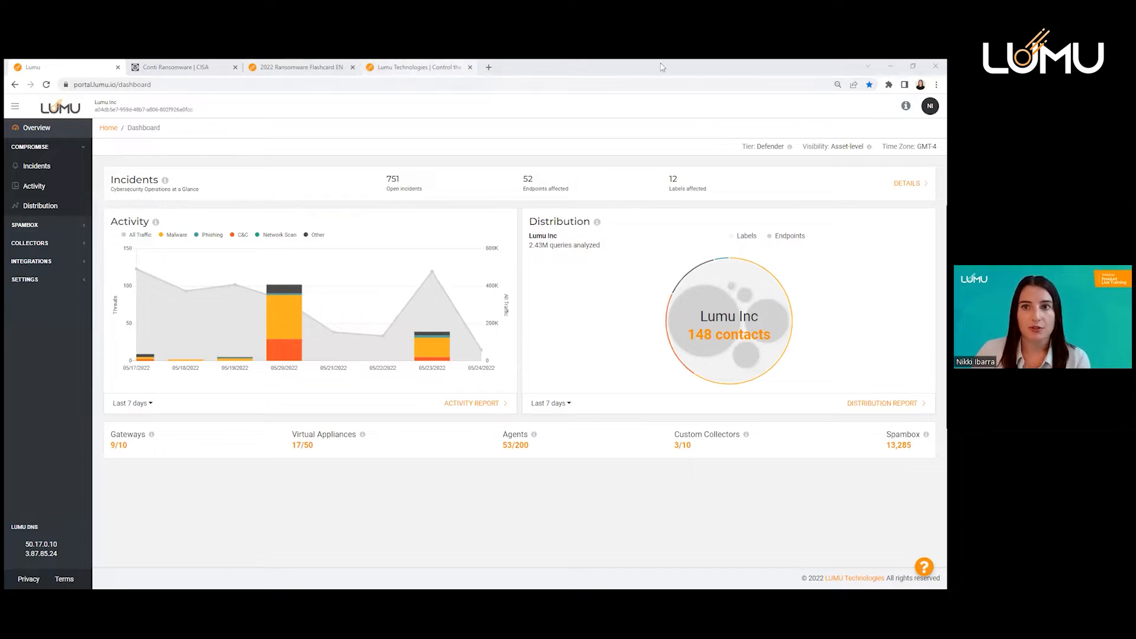
Sign in to the portal from the Lumu website and return to the dashboard that was already open
click(417, 71)
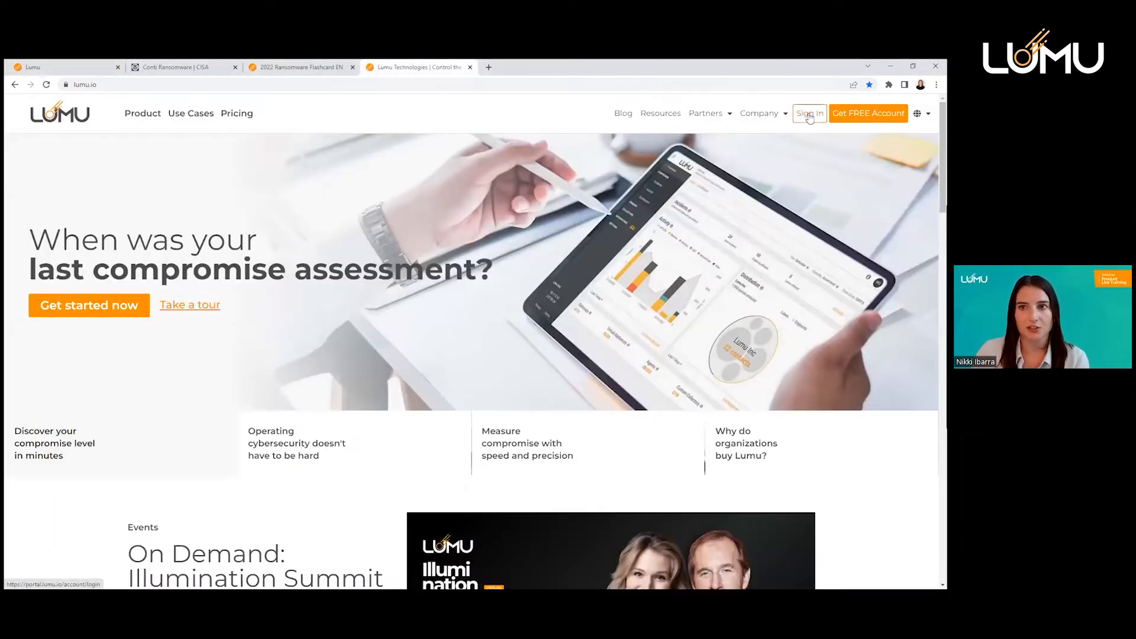
click(810, 115)
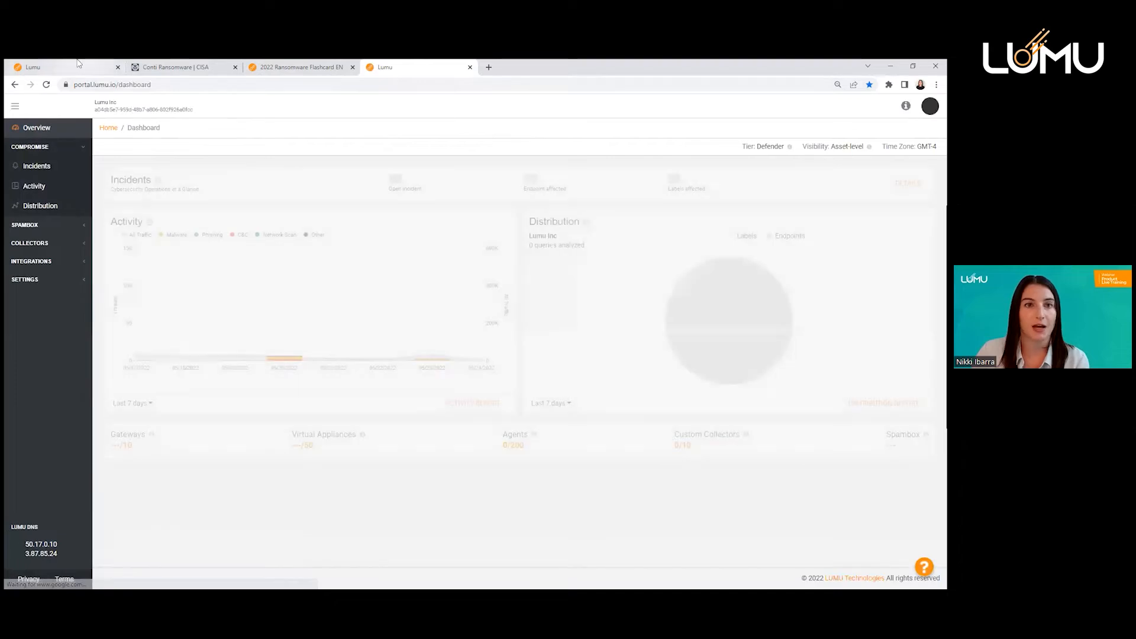
click(79, 63)
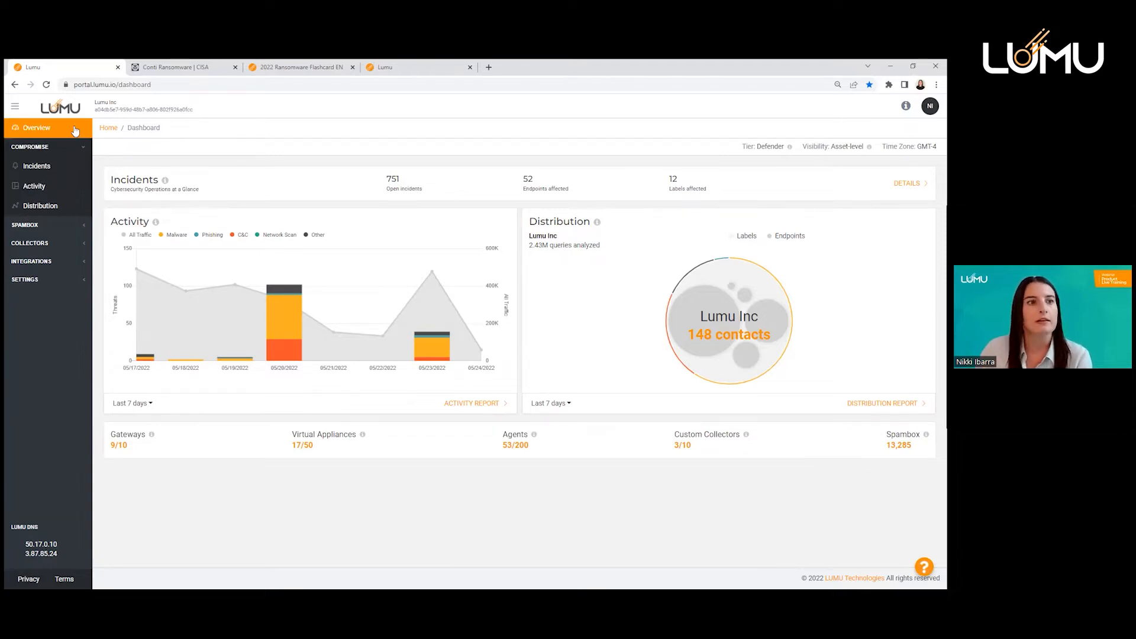
Open the Incidents page and show the threat type options for filtering the open incidents
click(67, 170)
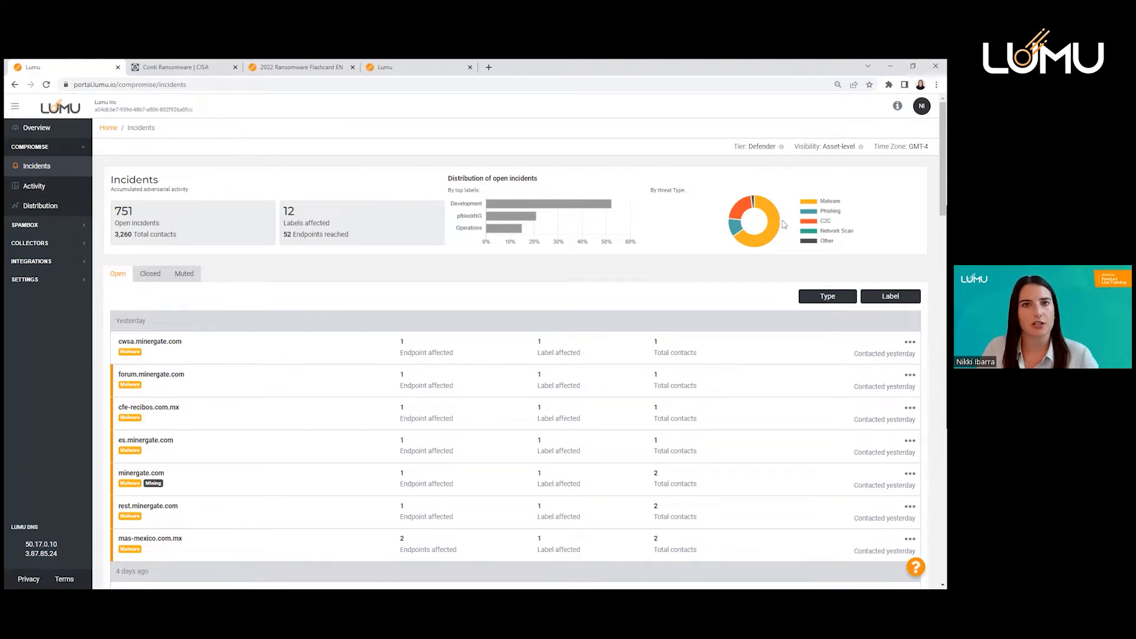
mouse_move(780, 228)
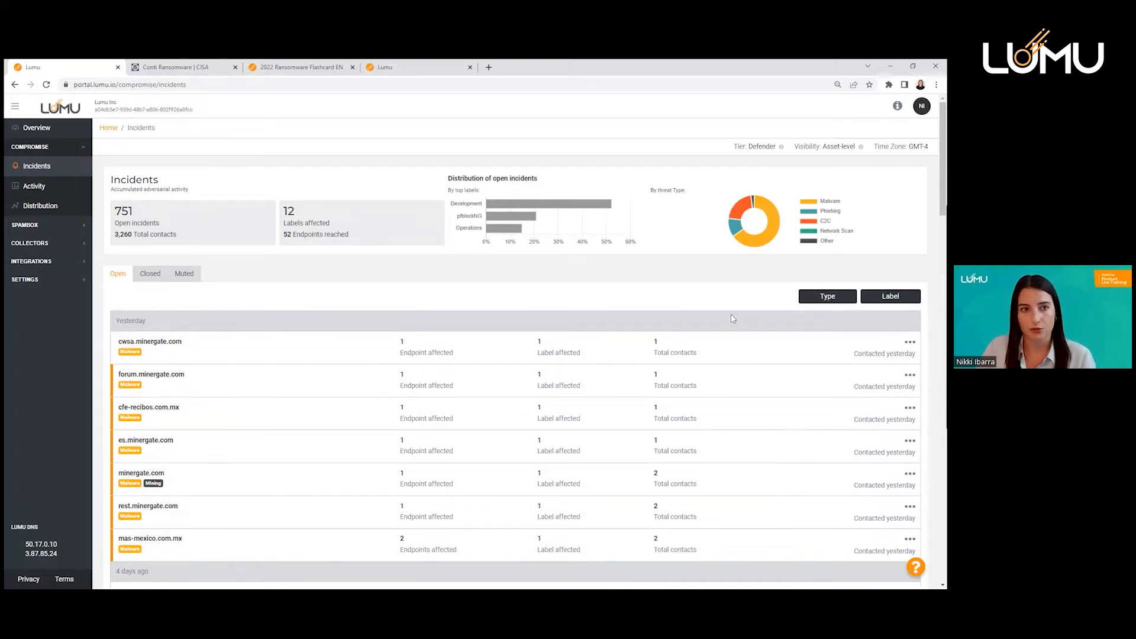
click(832, 300)
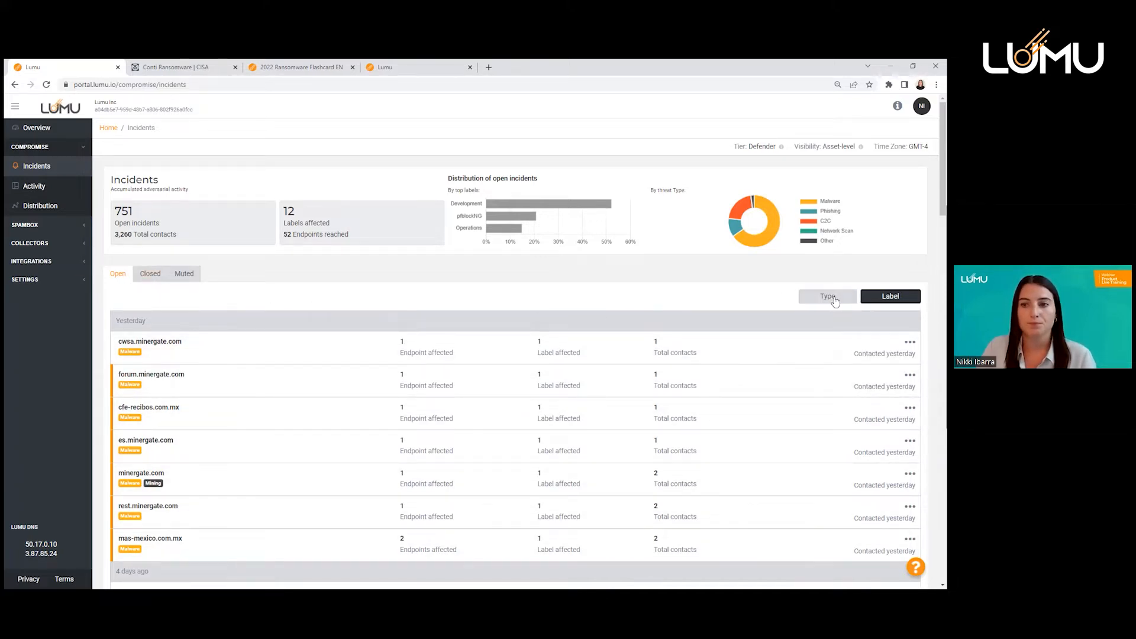
click(831, 298)
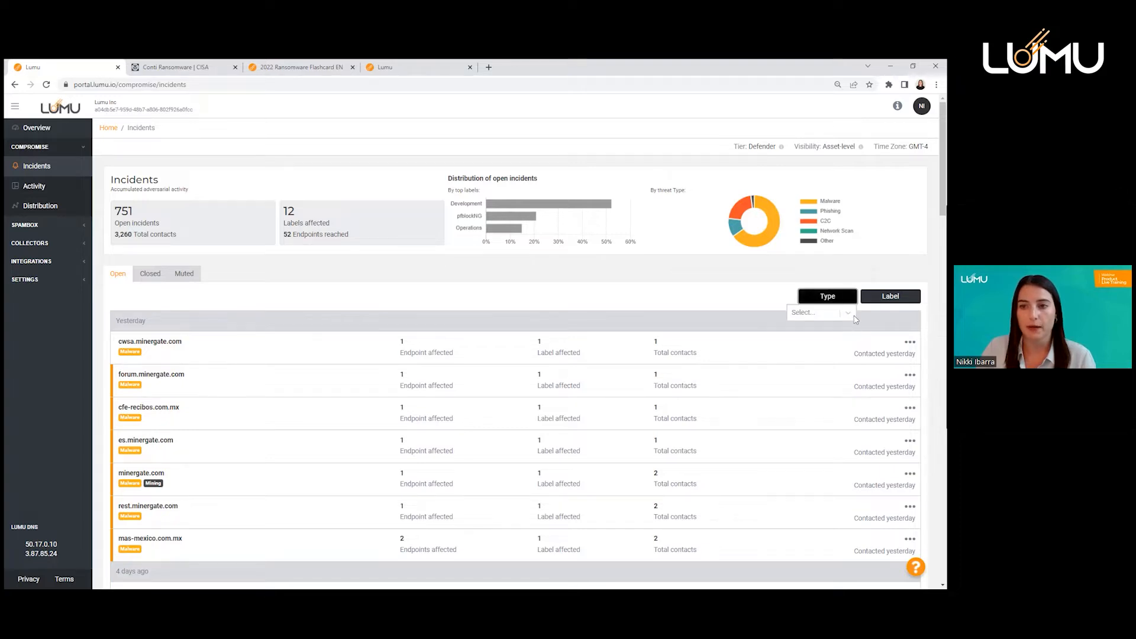
click(852, 317)
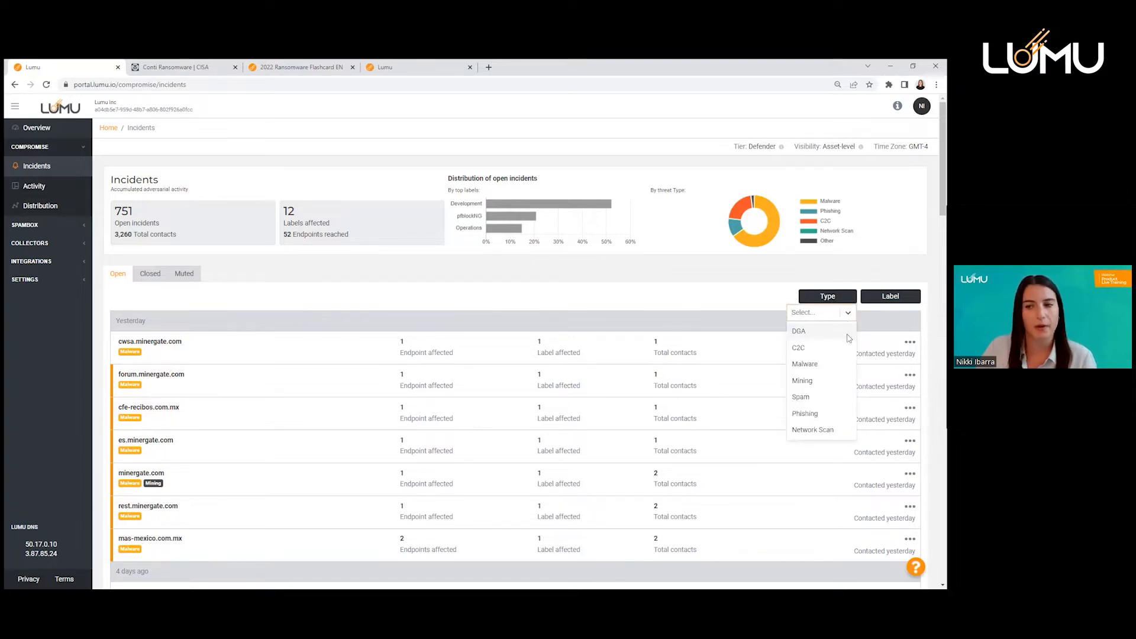
Show the business relevance and label options for filtering the open incidents
click(889, 299)
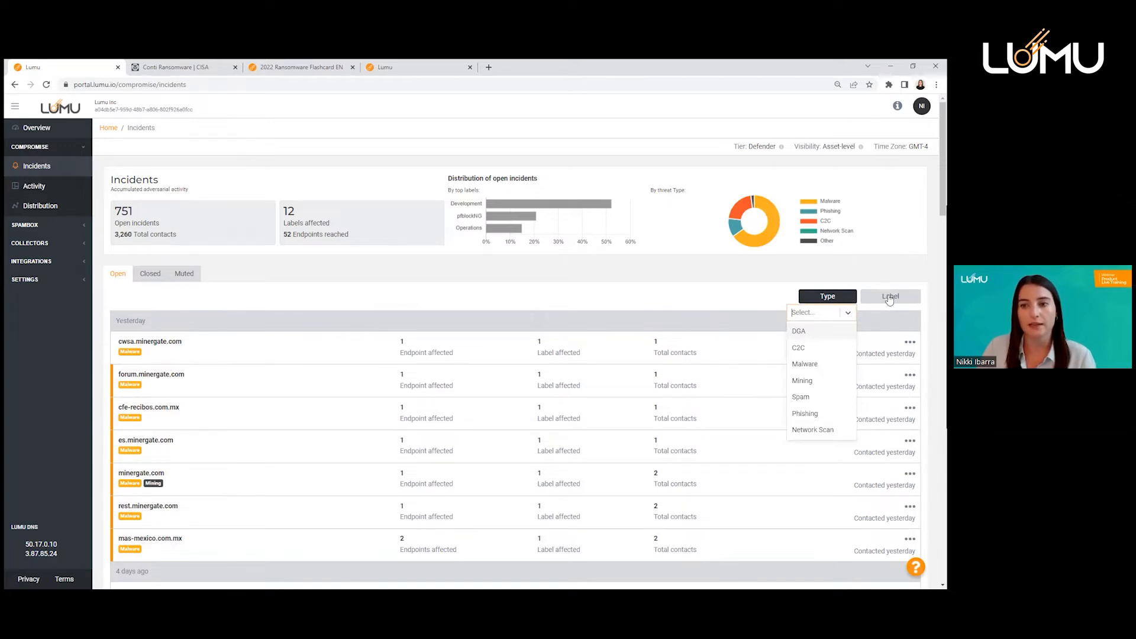
click(889, 298)
click(913, 314)
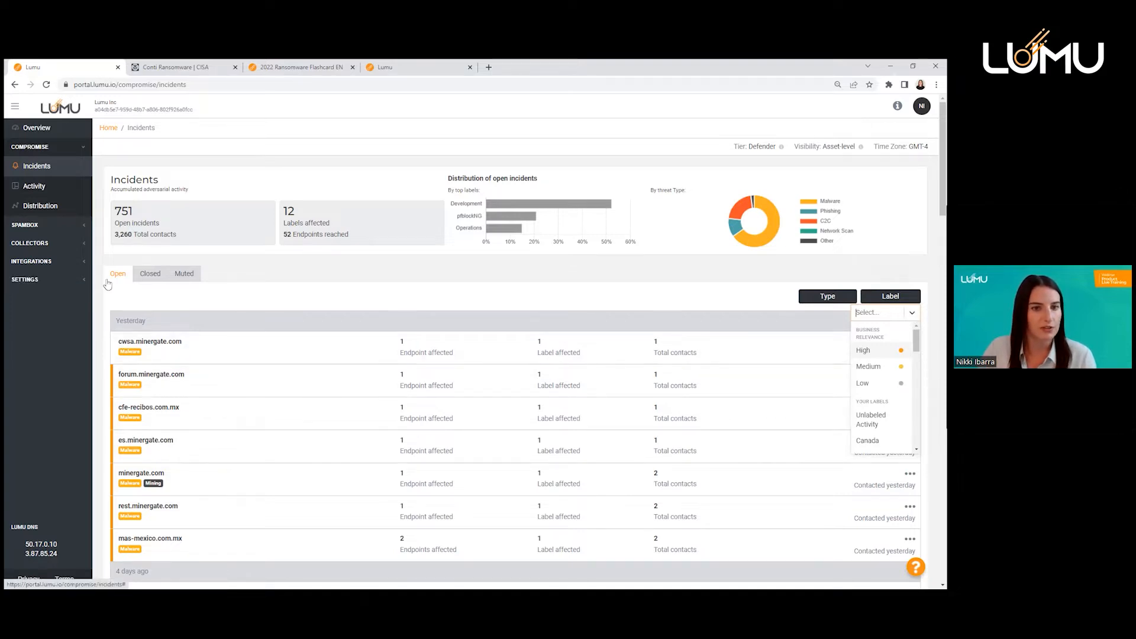
Go to the label settings, view the form for creating a label, and return to the labels list without creating one
click(74, 279)
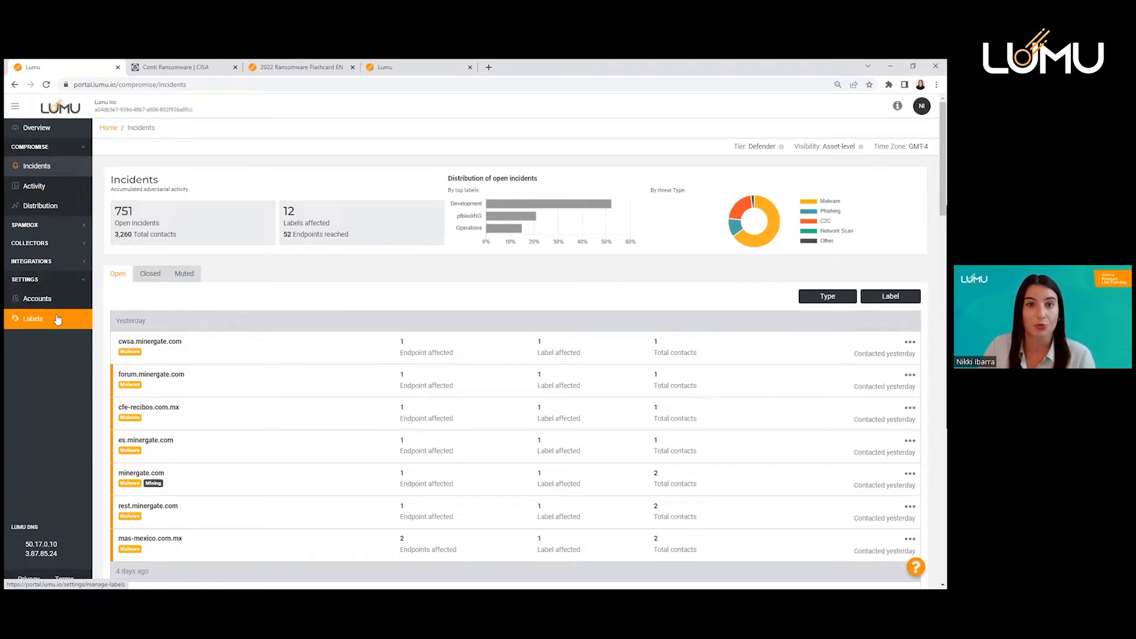
click(56, 319)
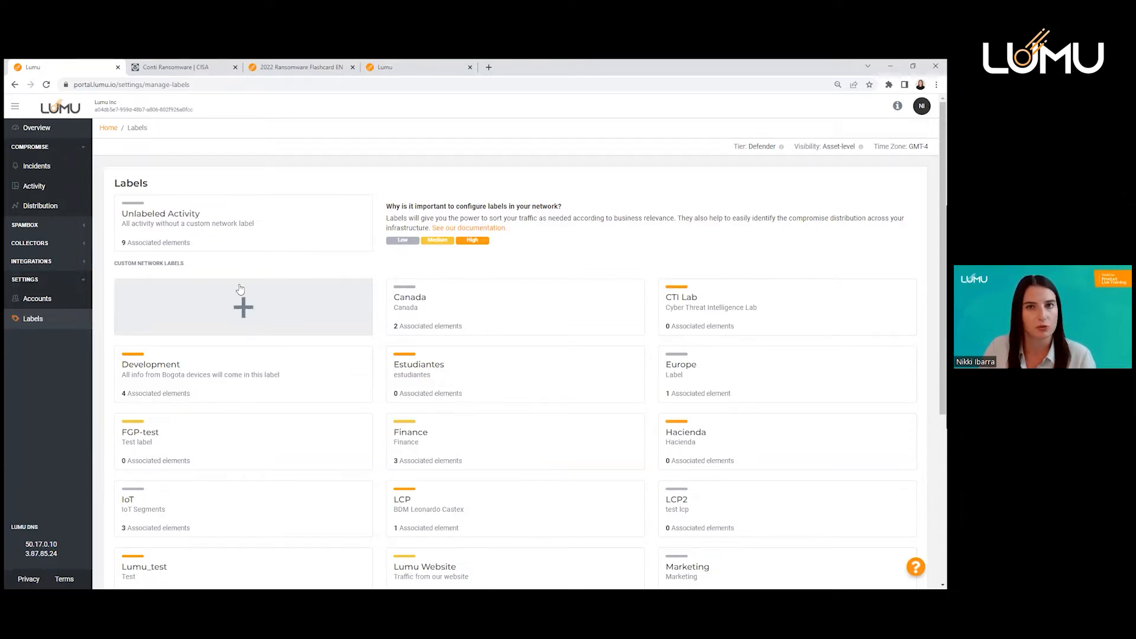
click(243, 307)
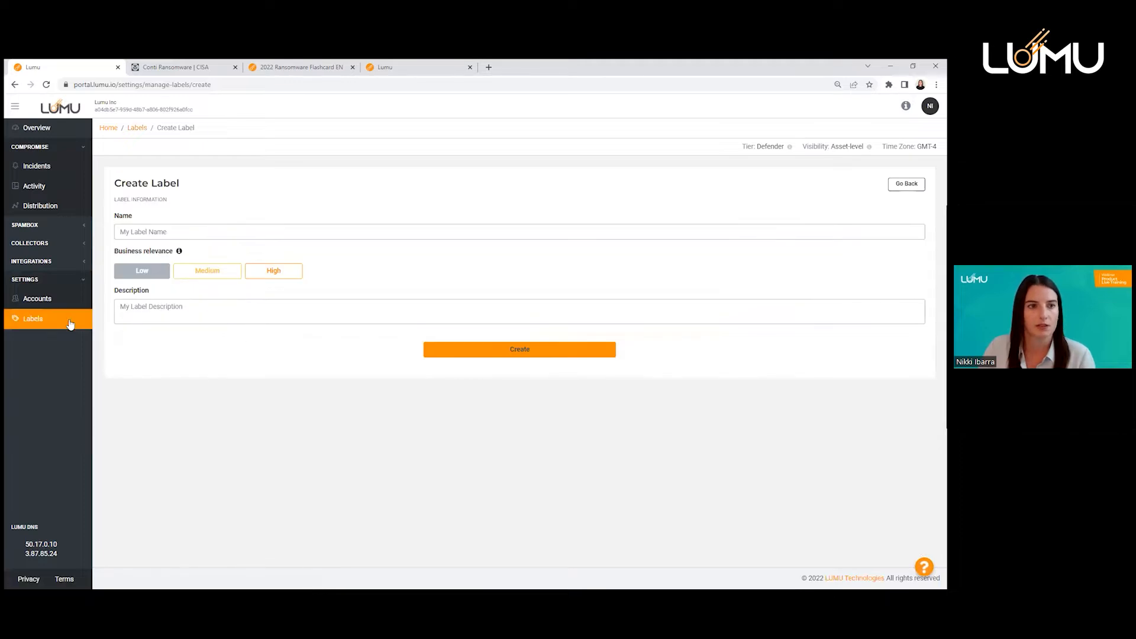
click(178, 231)
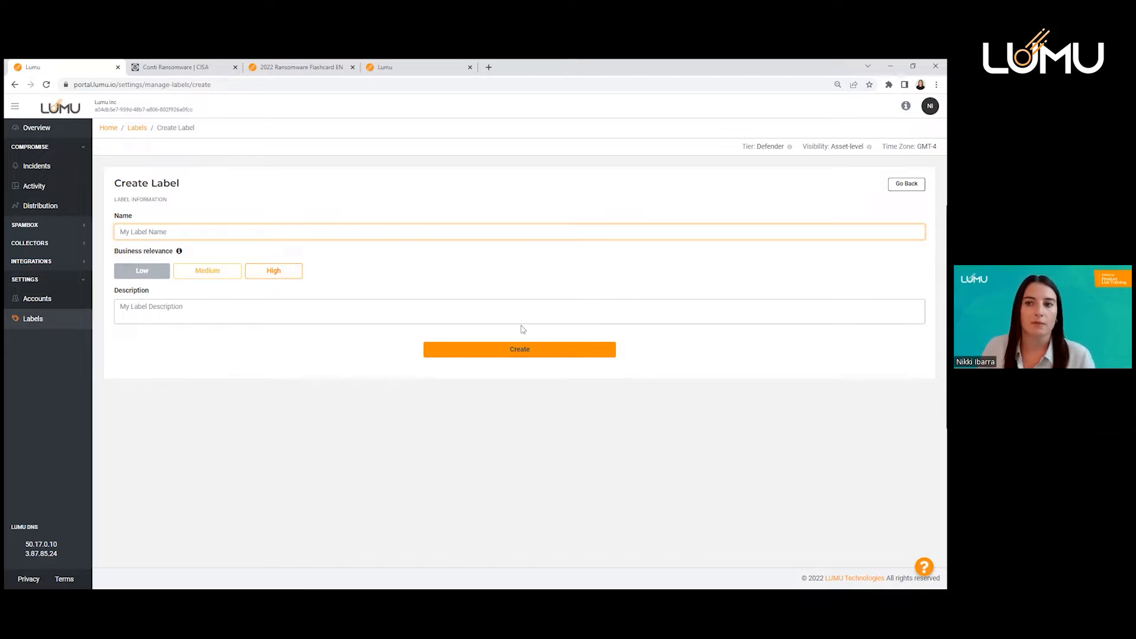
click(906, 185)
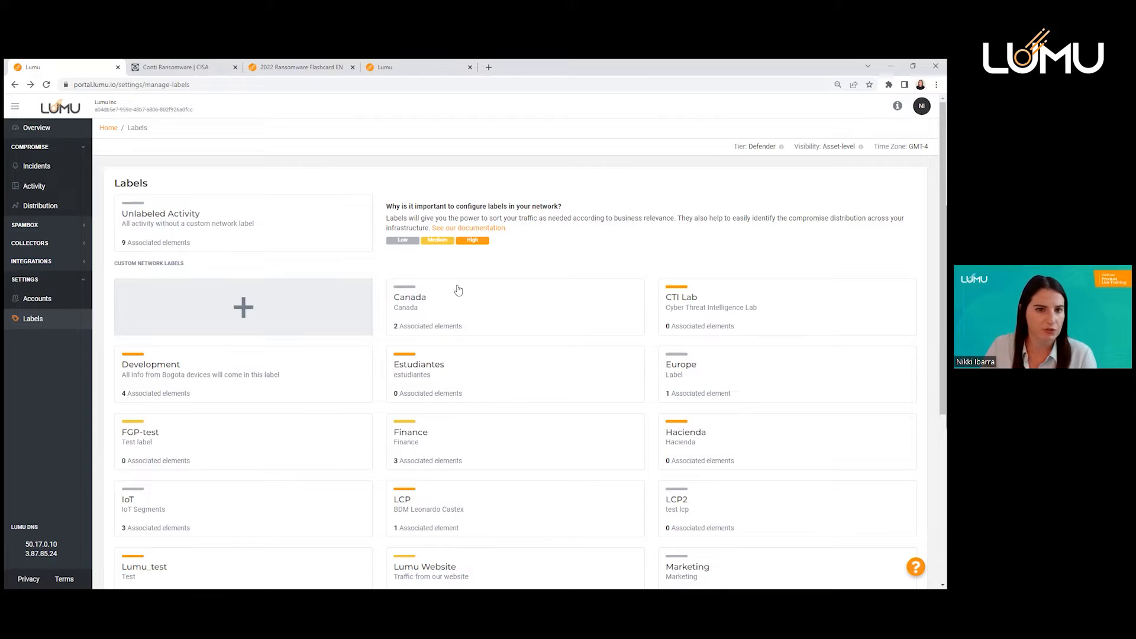
View the Canada label's associated elements and open the details of its TestSF - VA4 virtual appliance
click(456, 296)
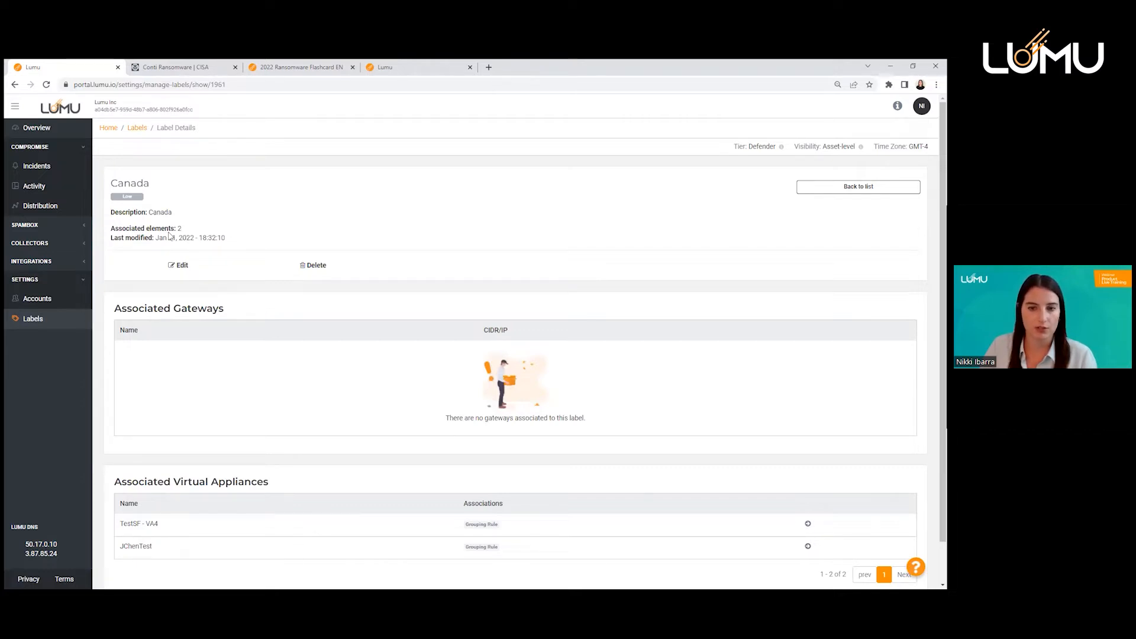
scroll(241, 364, down, 1)
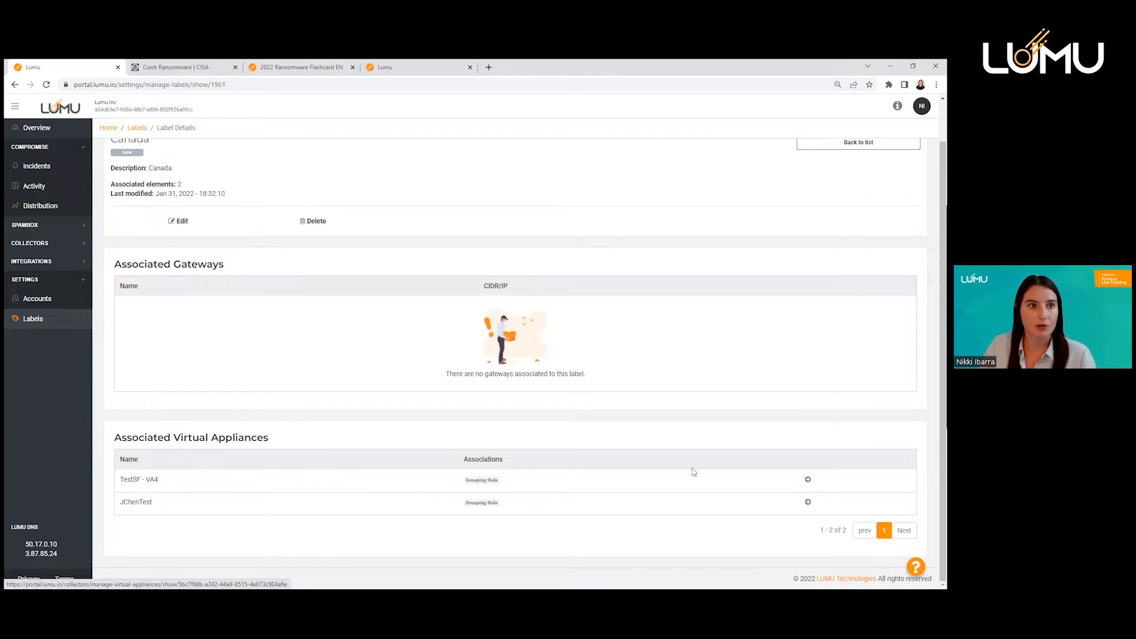
scroll(692, 471, up, 2)
scroll(767, 421, down, 2)
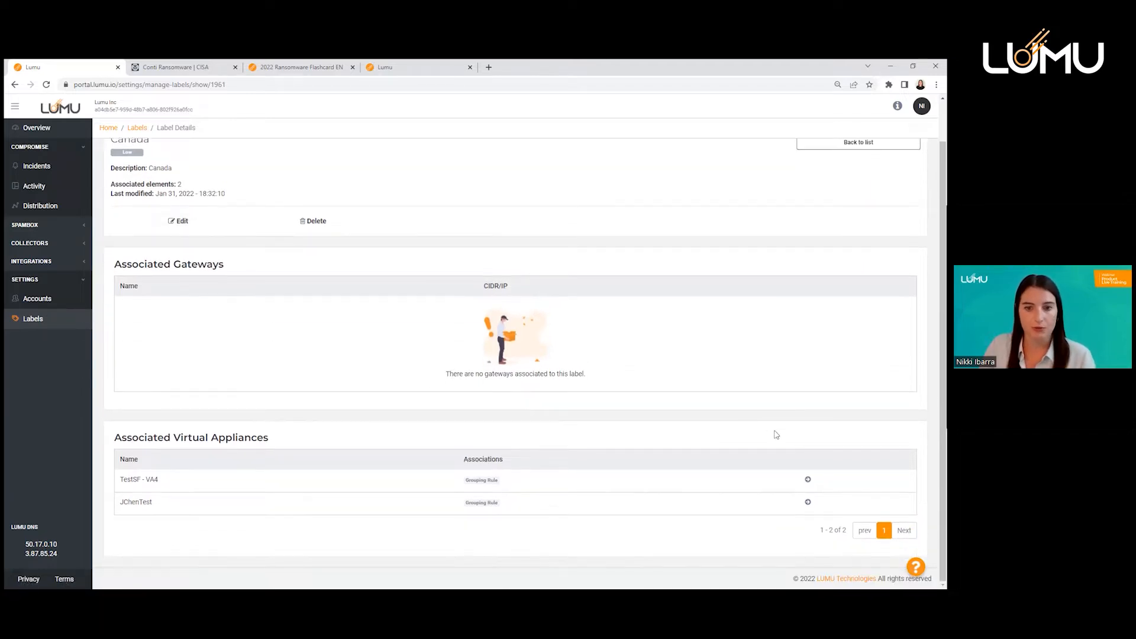
click(808, 480)
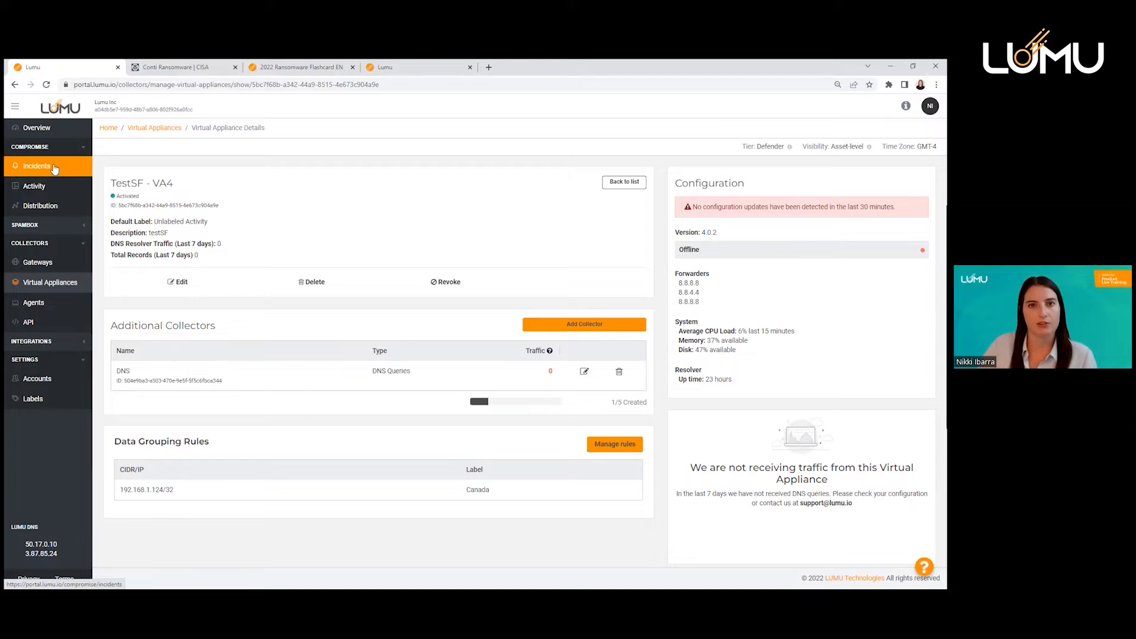
Return to the labels list and look through the custom network labels
click(42, 406)
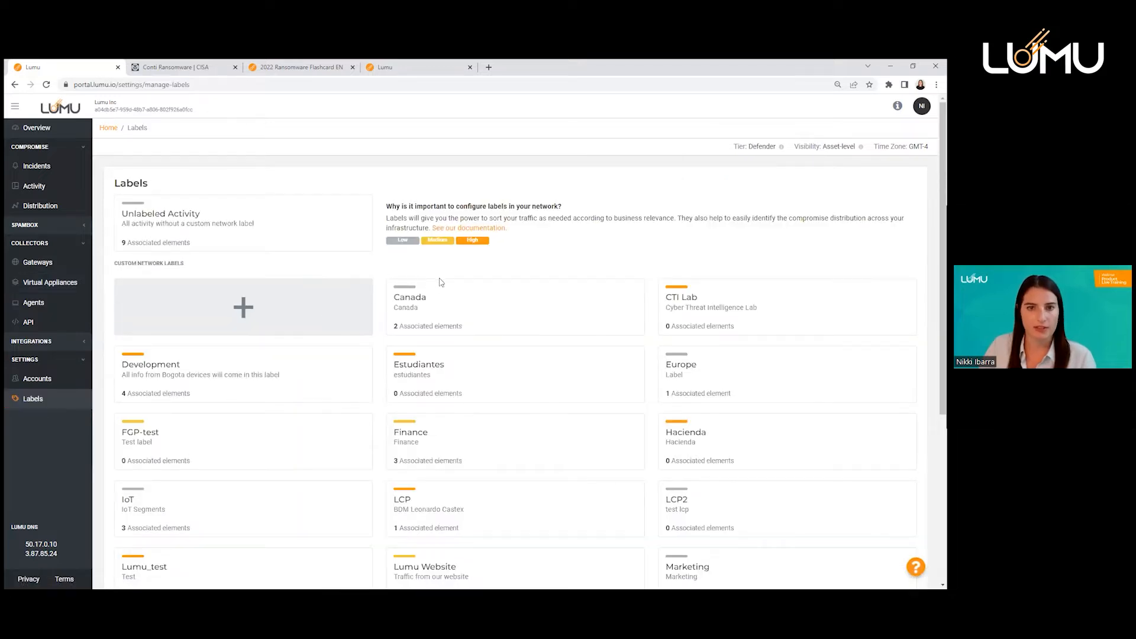
scroll(656, 272, down, 2)
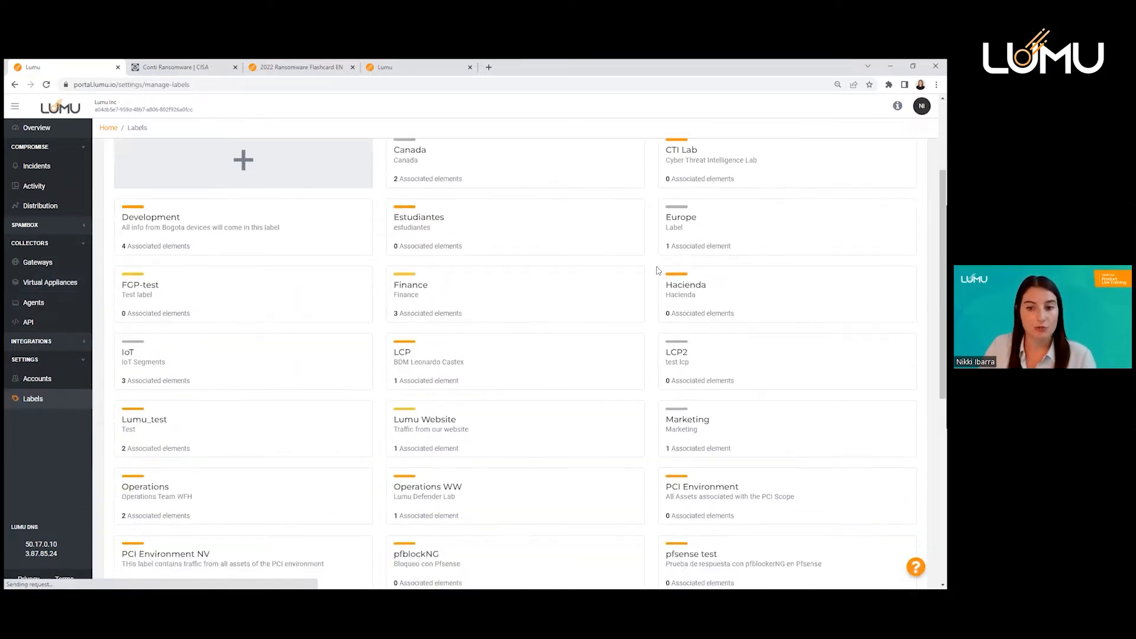
scroll(657, 271, up, 2)
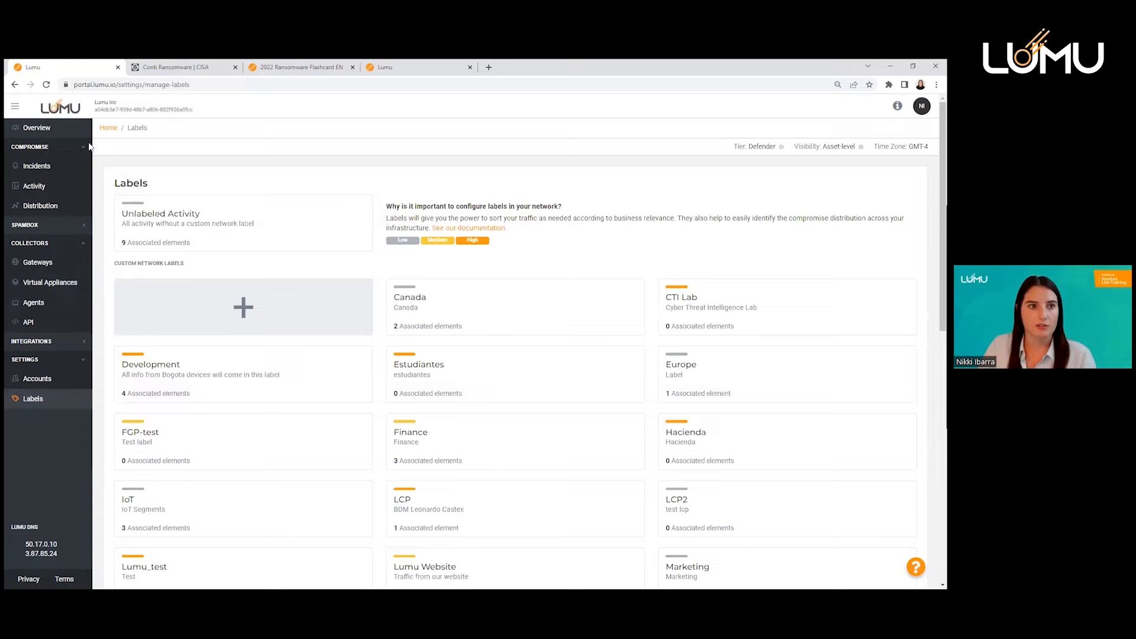
Open the compromise Activity report, set its period to the last 30 days and inspect the threat peaks in the chart
click(58, 189)
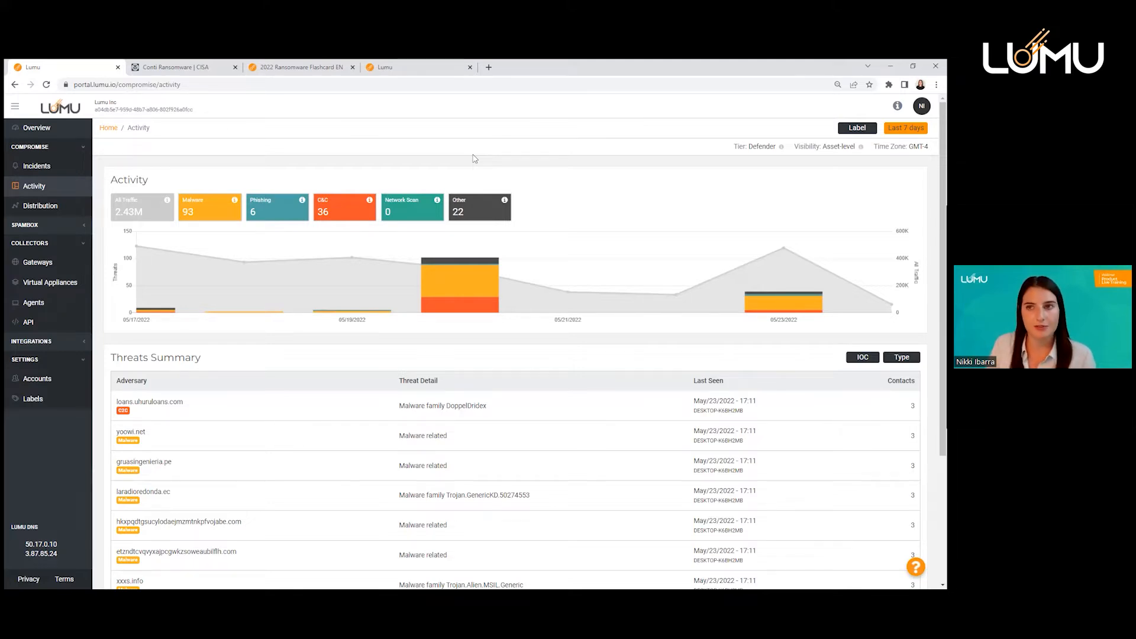
click(899, 132)
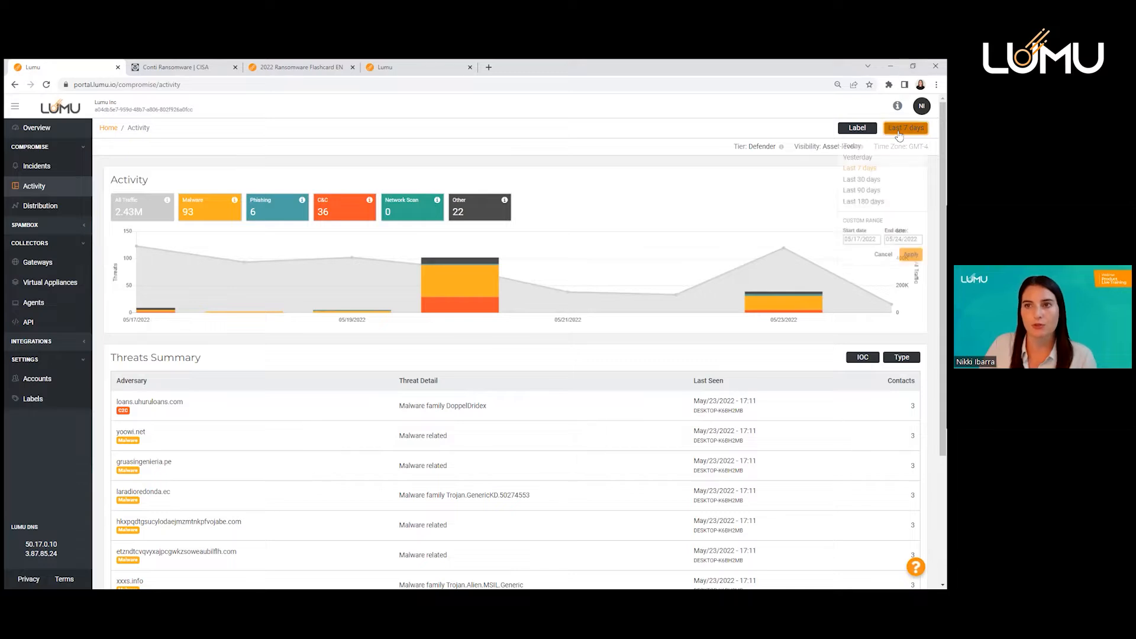
click(870, 182)
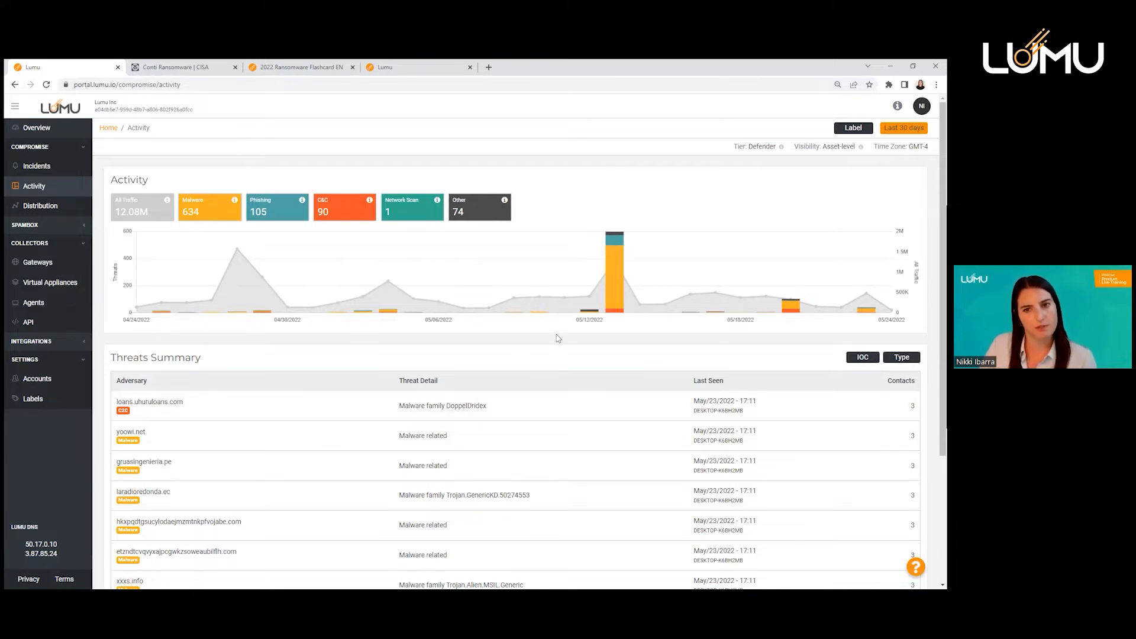
mouse_move(615, 258)
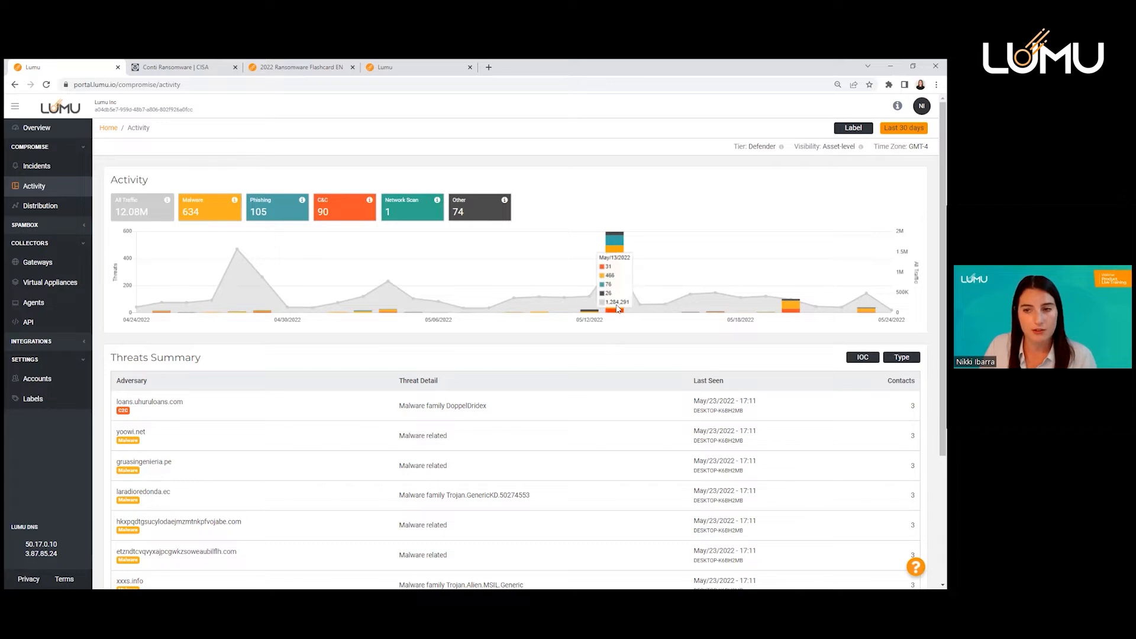
mouse_move(798, 308)
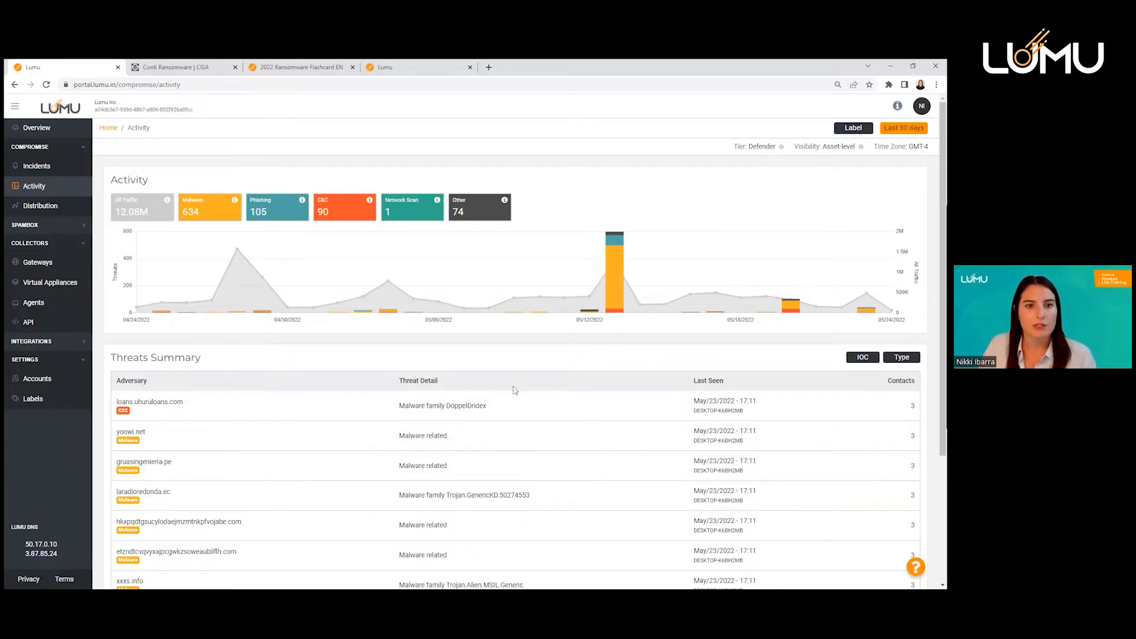
View the IOC and threat type filter options of the Threats Summary without applying any
click(865, 359)
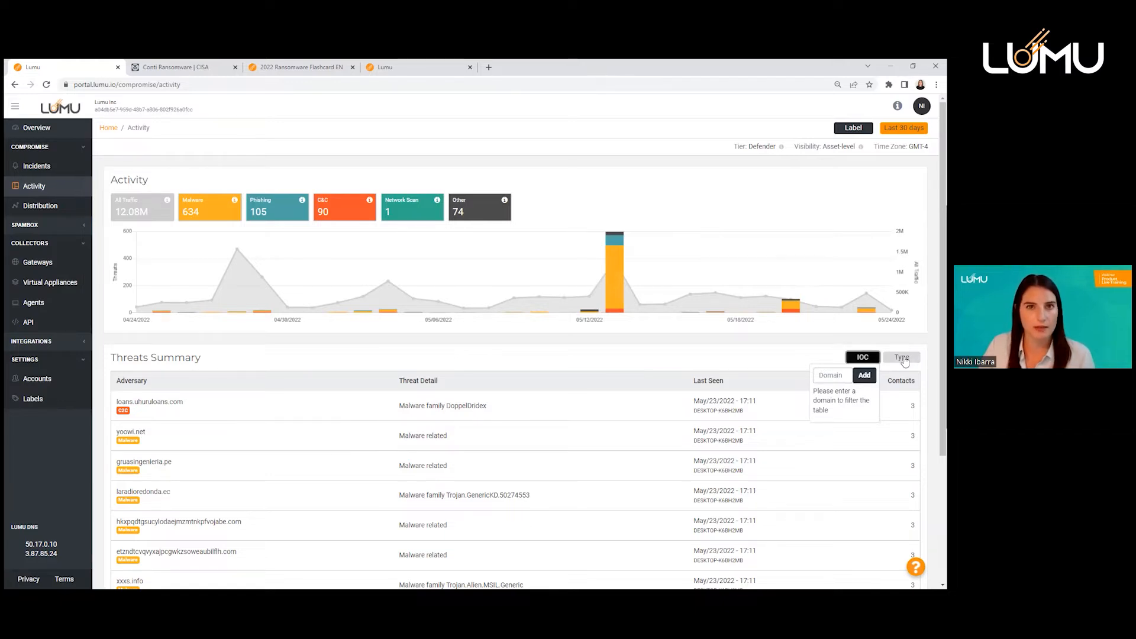
click(903, 359)
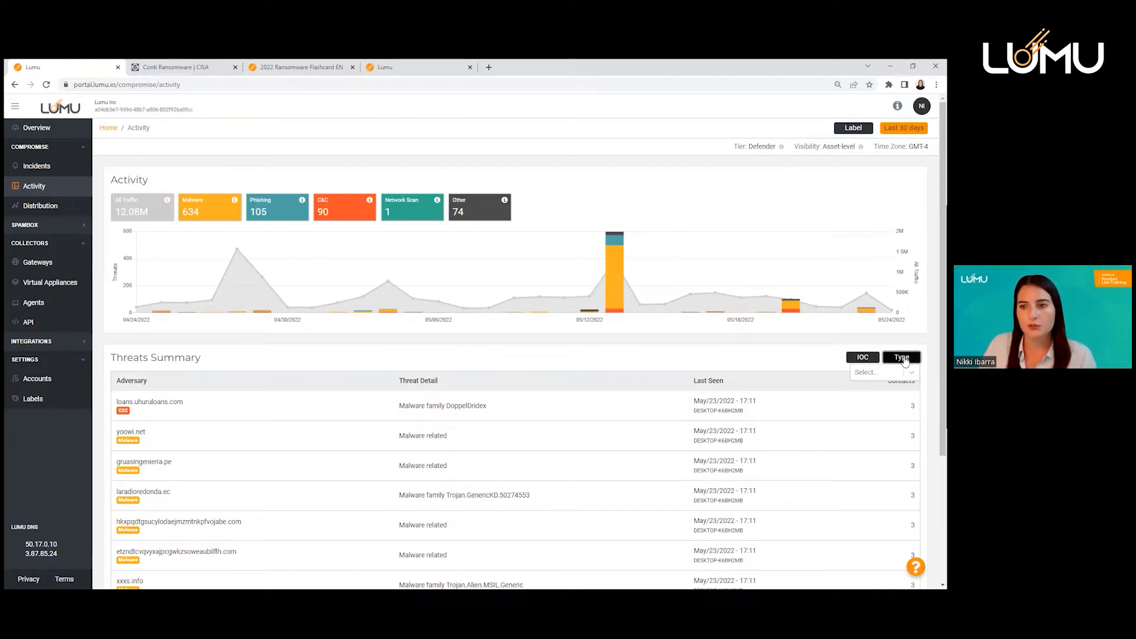
click(912, 374)
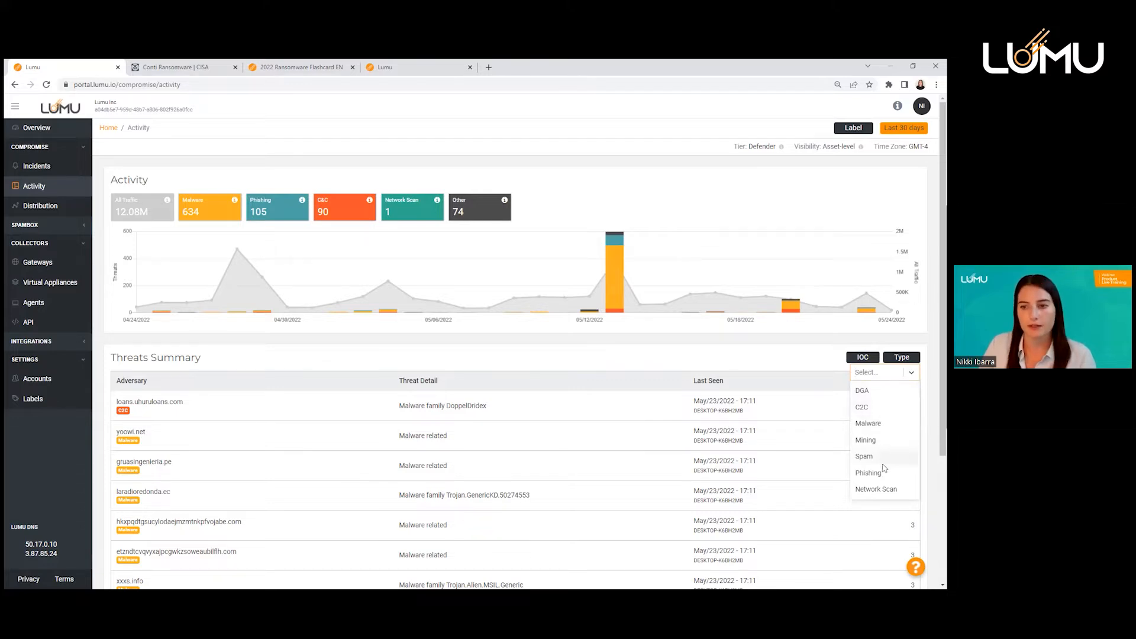
click(721, 360)
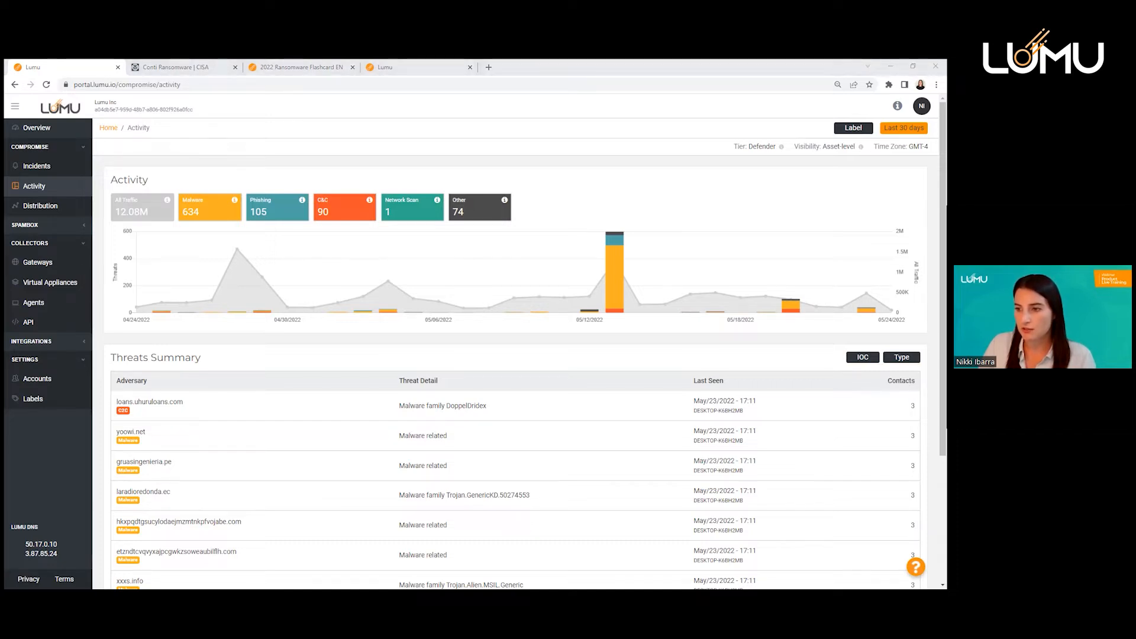
click(862, 357)
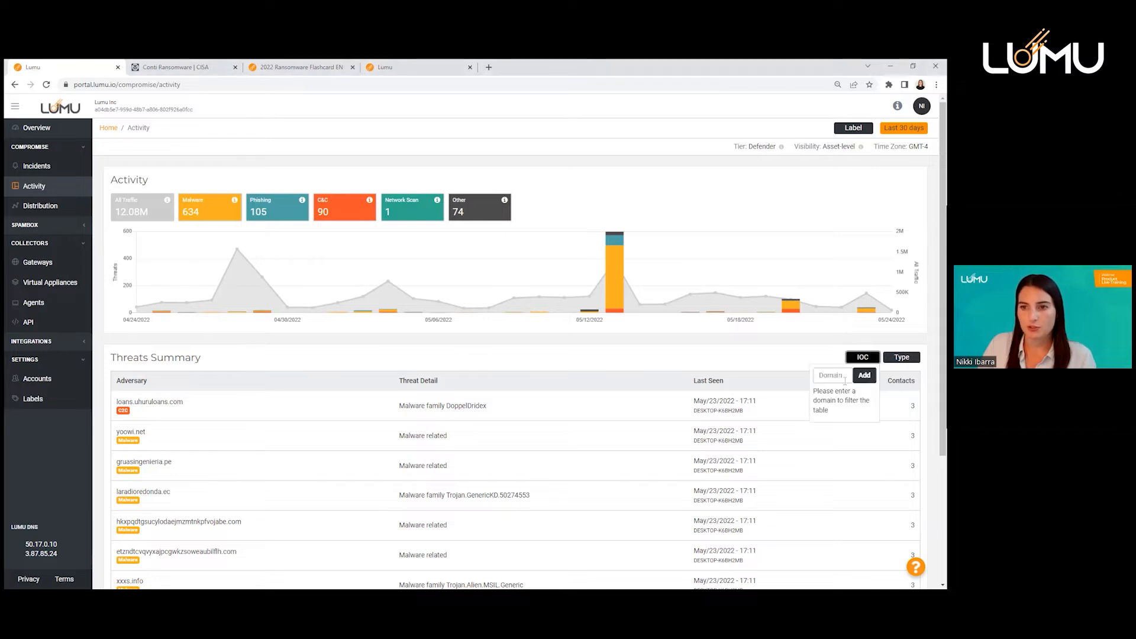
click(825, 375)
text(www.theaffairoftheheart.com)
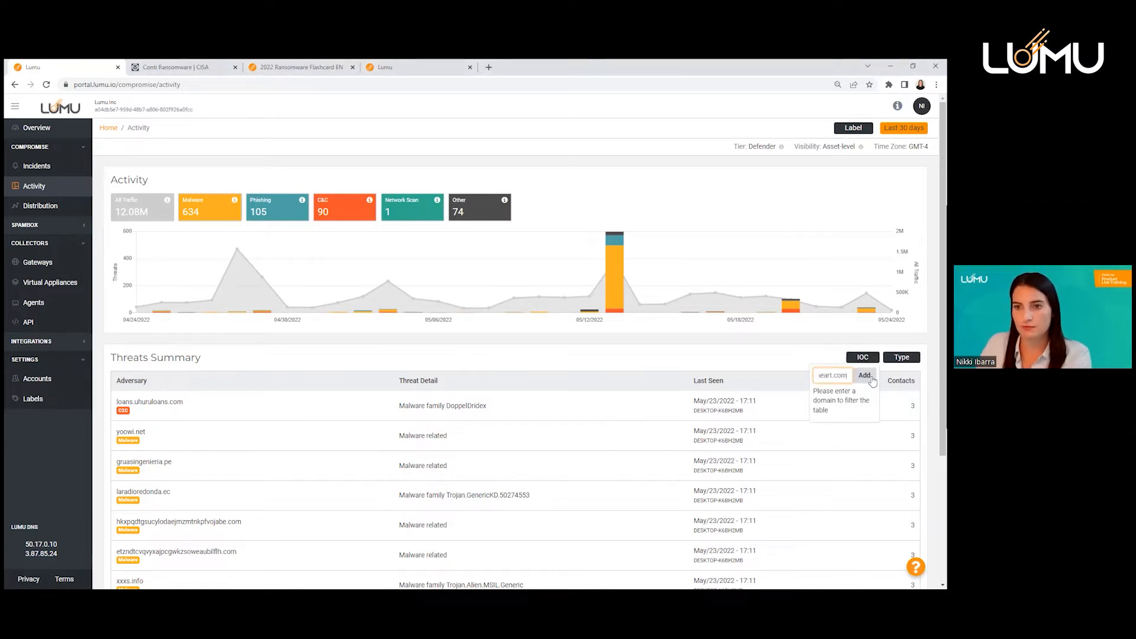
key(Return)
click(732, 471)
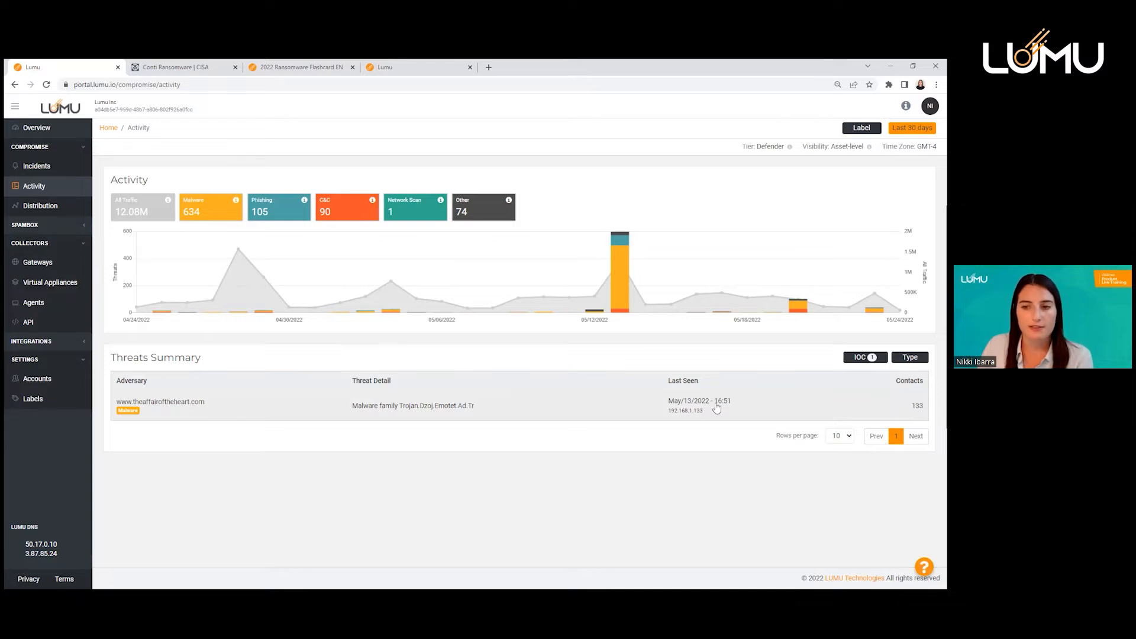
click(499, 410)
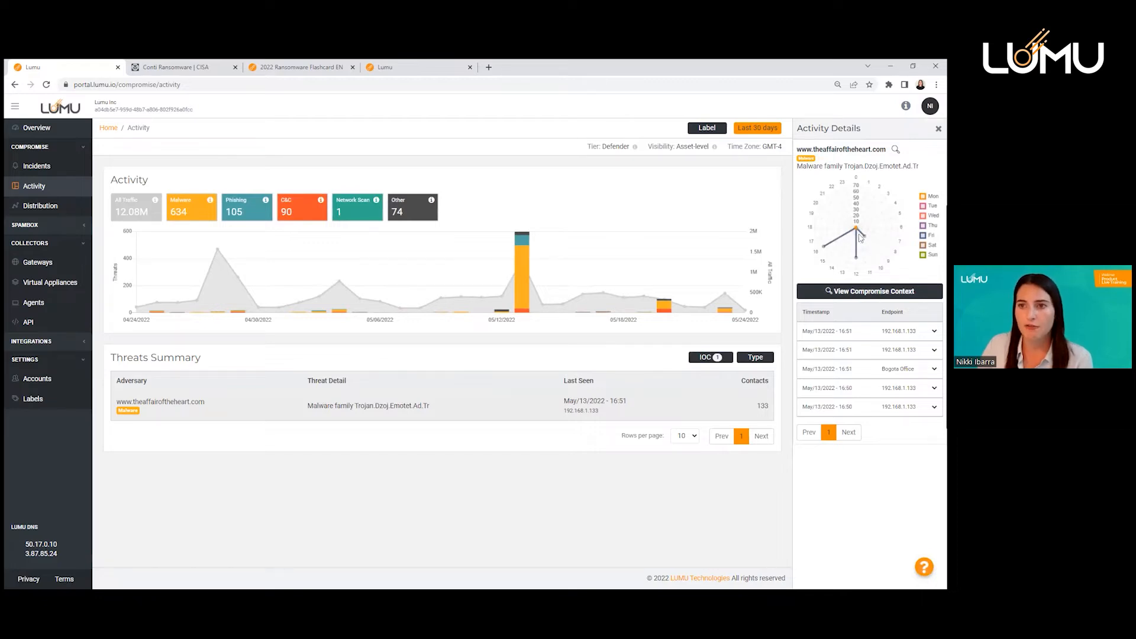
click(860, 294)
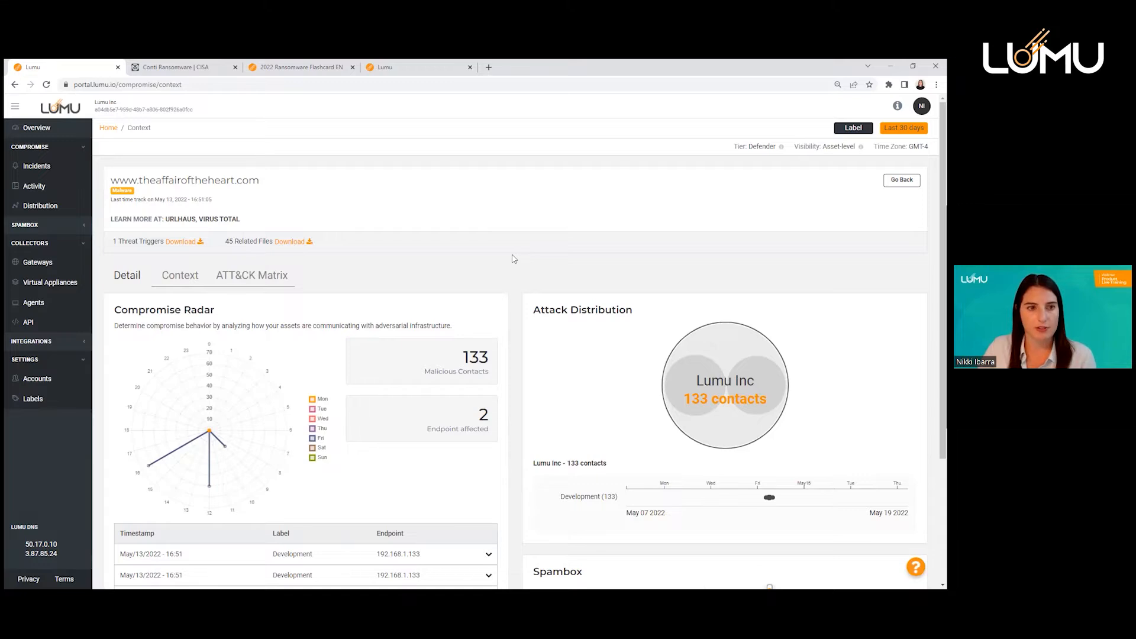
scroll(513, 259, down, 1)
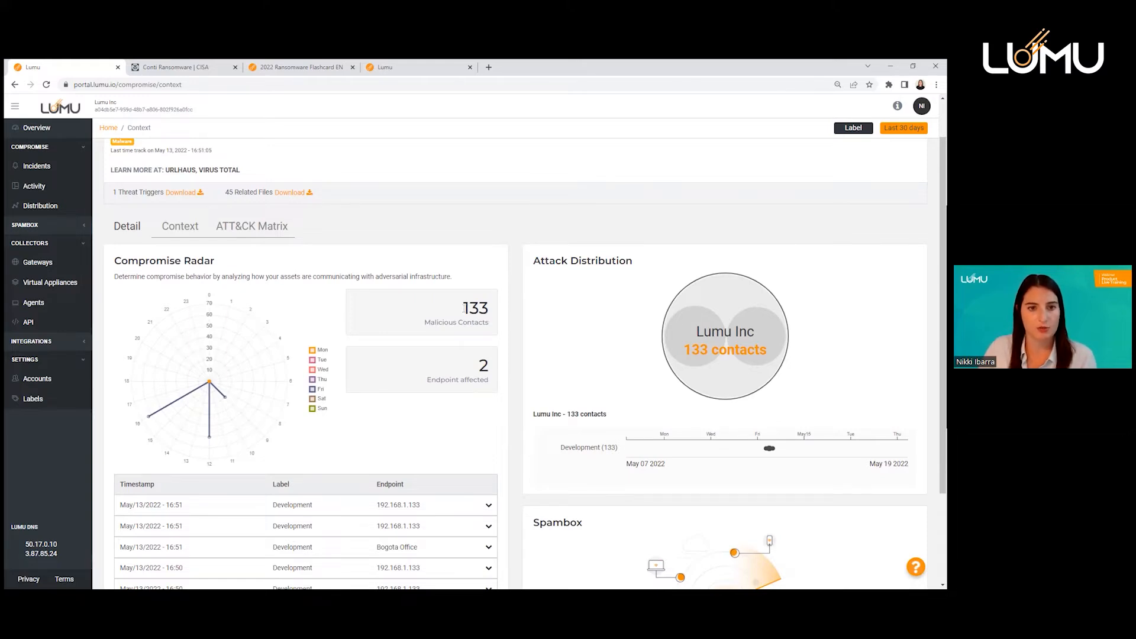
scroll(504, 316, down, 1)
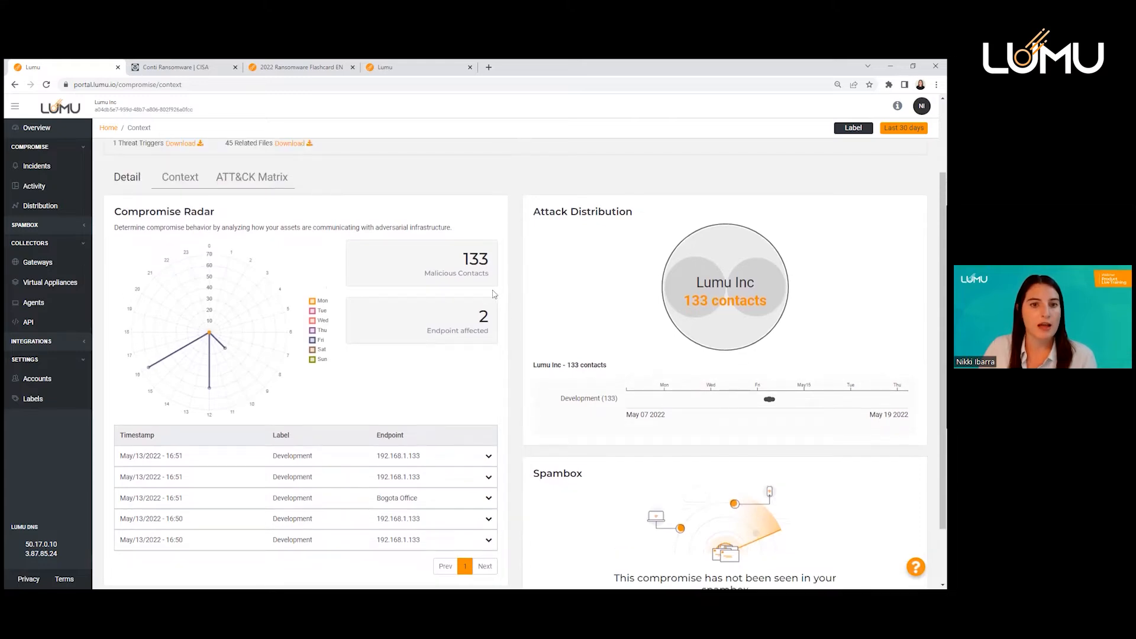
drag(477, 310, 496, 343)
click(508, 355)
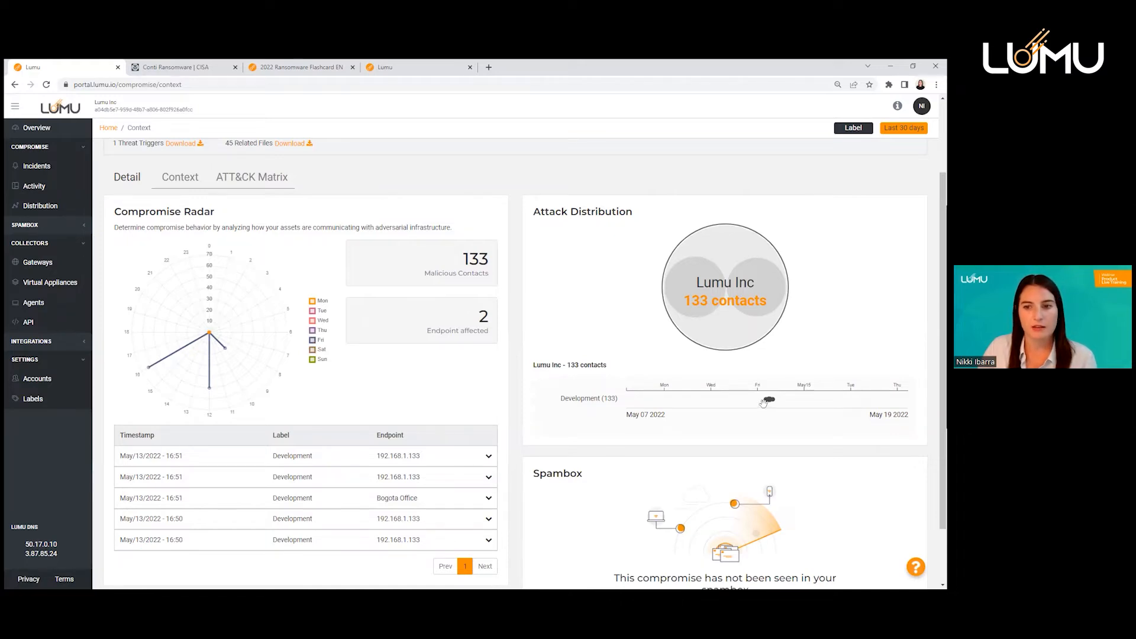
scroll(770, 401, up, 3)
scroll(771, 402, up, 2)
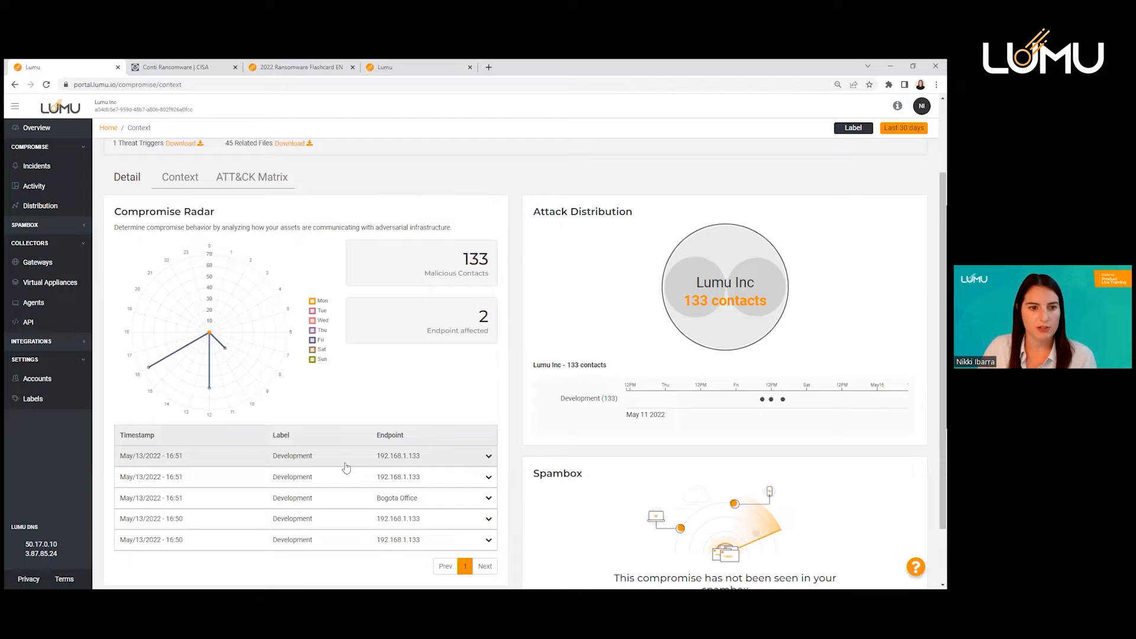
Page through the Compromise Radar's contacts table to page 6 and expand the first contact's details
click(485, 567)
click(485, 567)
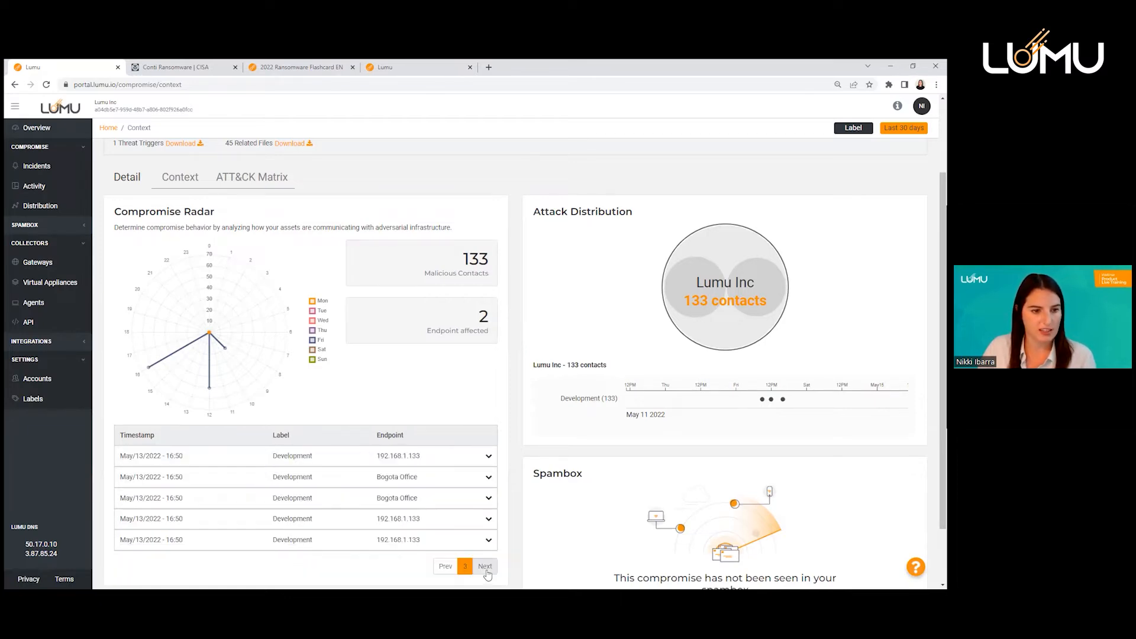
click(485, 567)
click(485, 566)
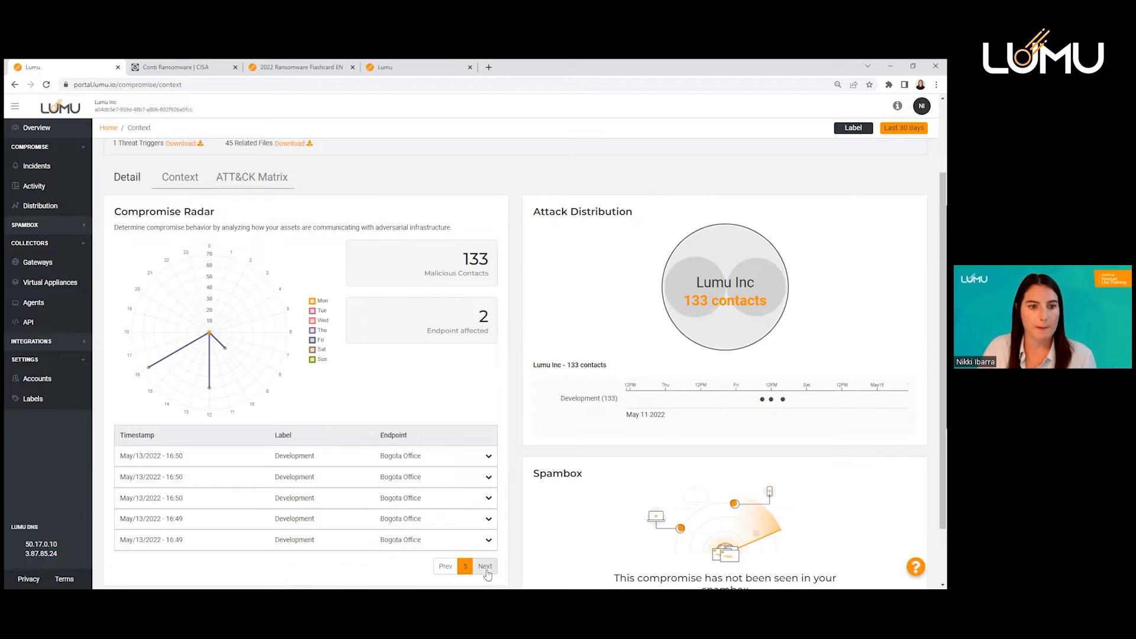
click(486, 569)
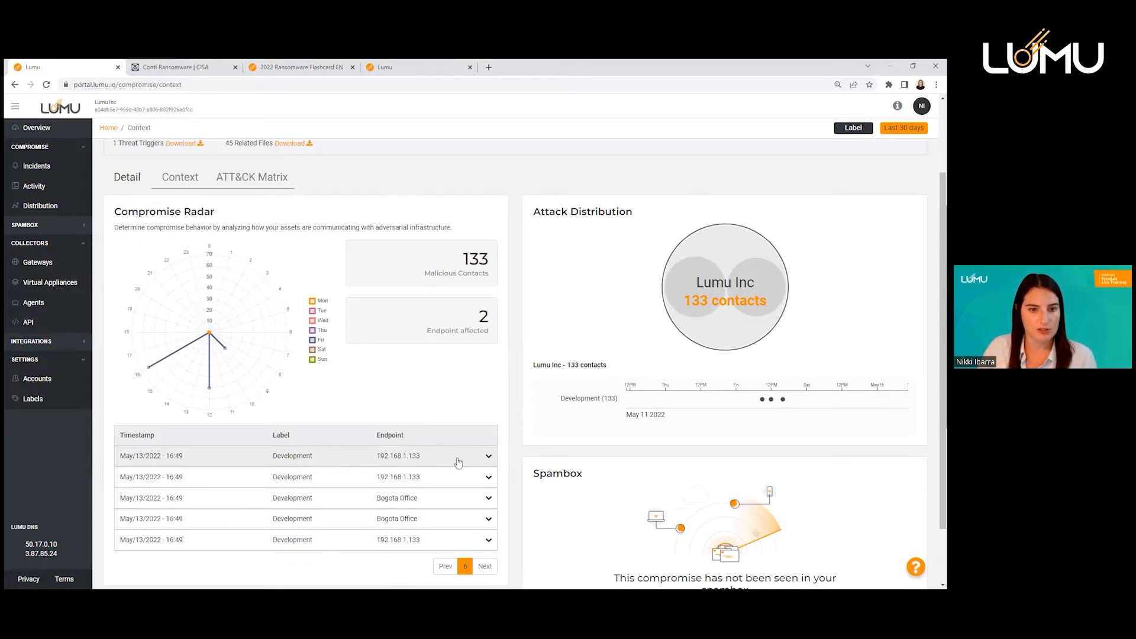
click(484, 460)
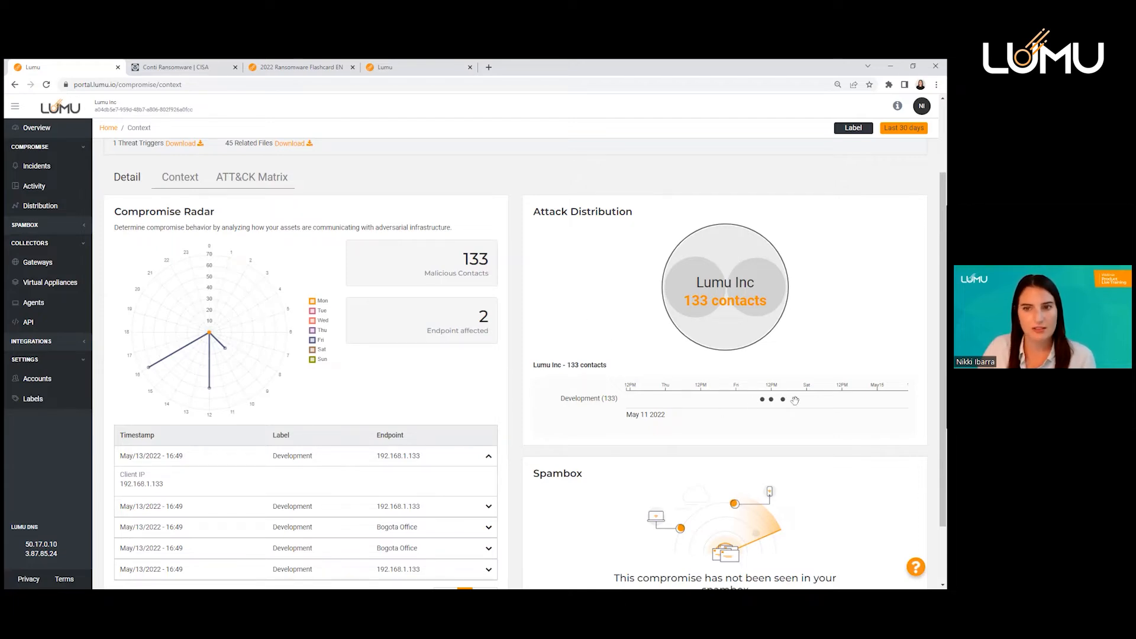
Drill into the Development label in the Attack Distribution diagram to see its contacts per endpoint
click(743, 254)
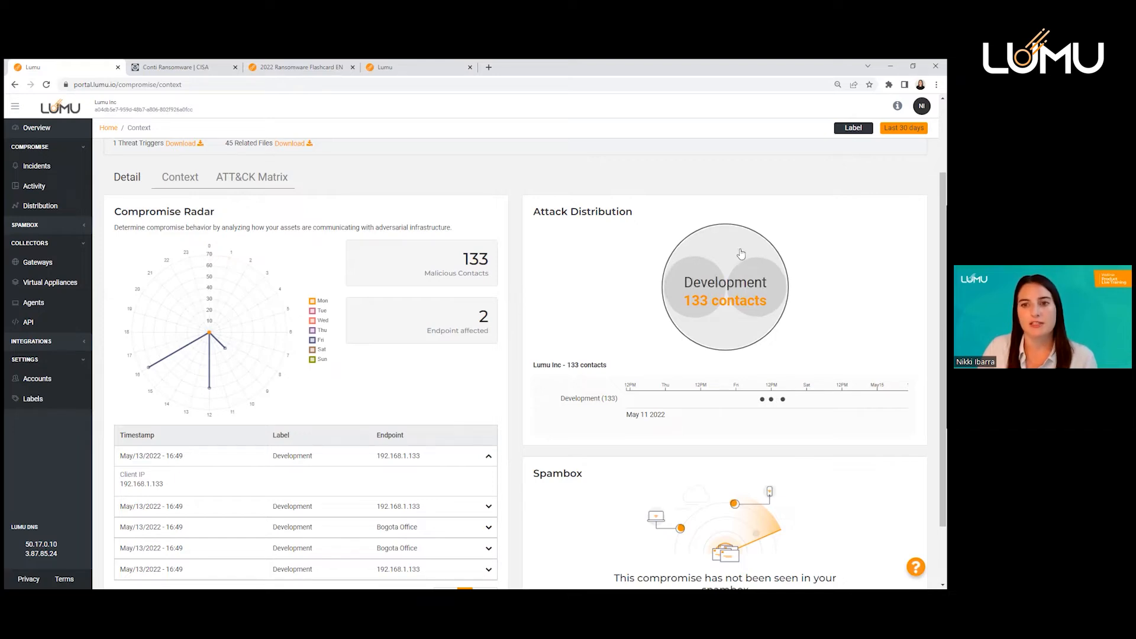
click(723, 330)
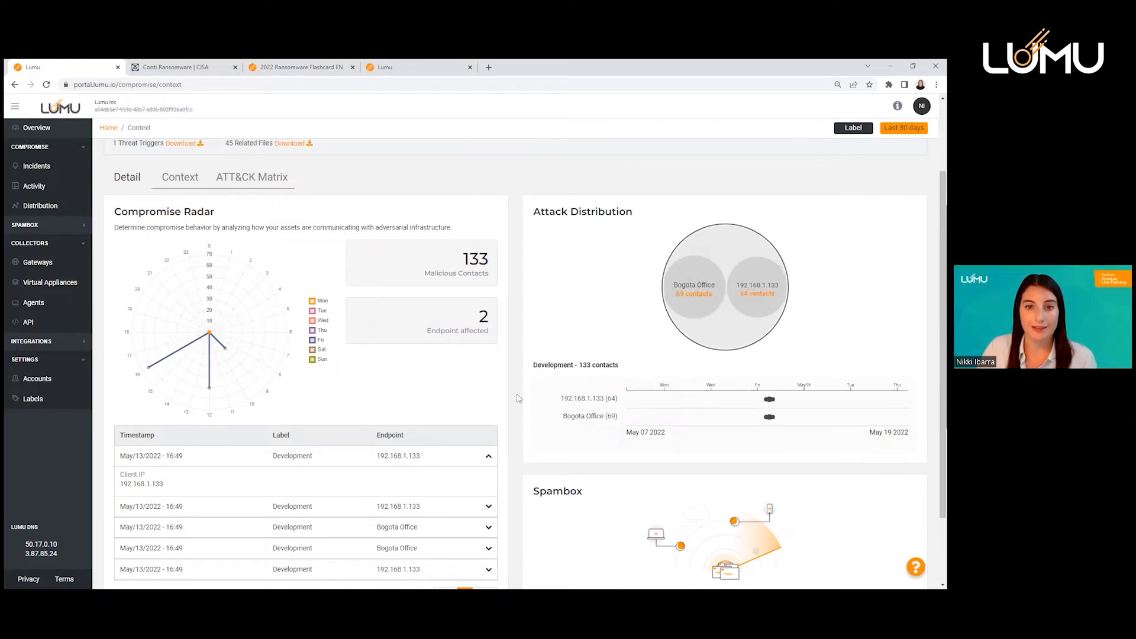
scroll(519, 398, down, 3)
Open the compromise's Context information and review its threat triggers, related files and related resources
scroll(519, 399, up, 6)
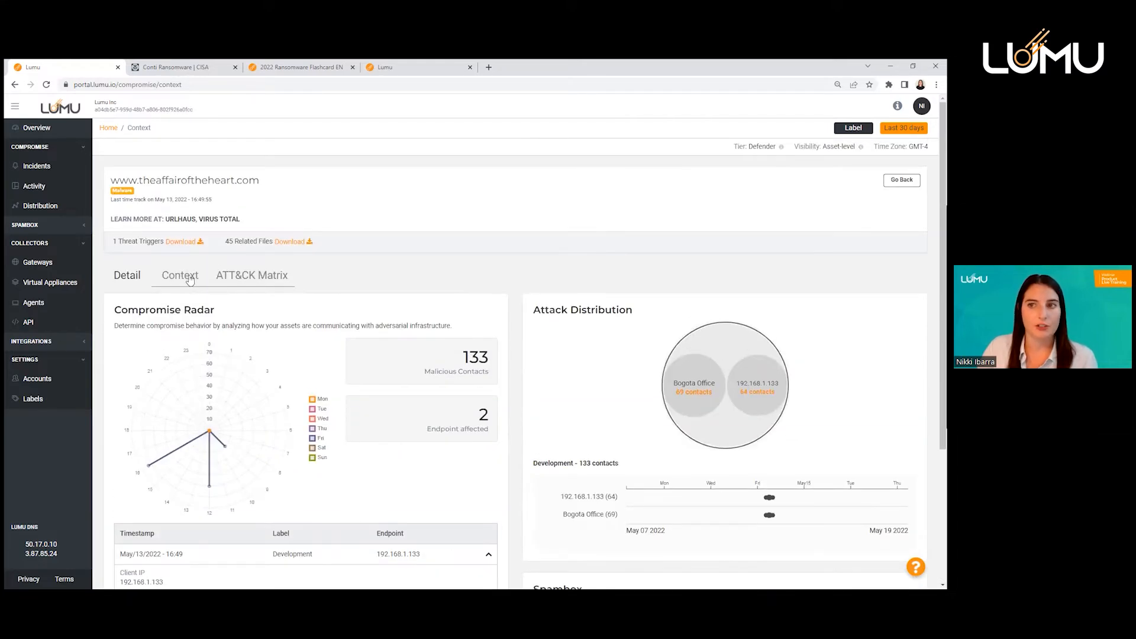
click(190, 280)
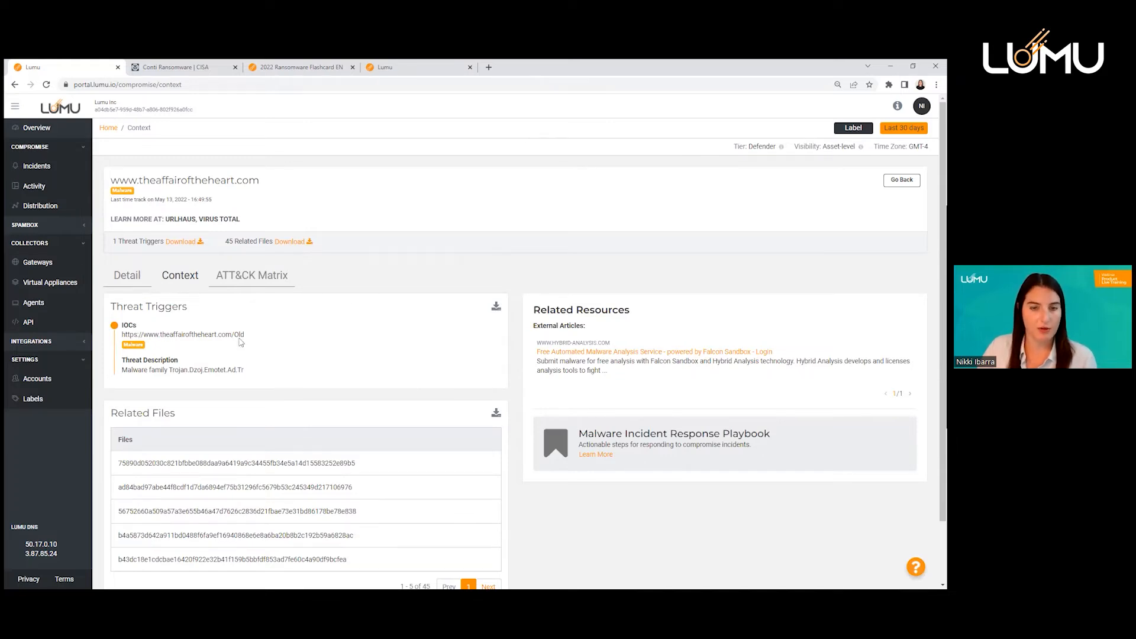
scroll(240, 342, down, 1)
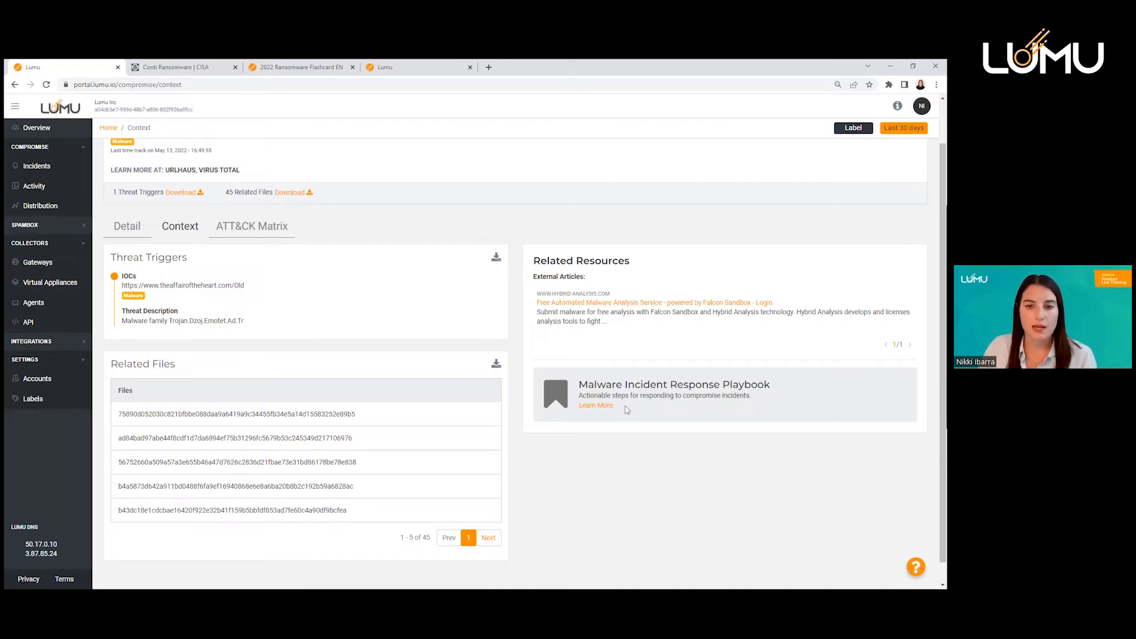
Open the Malware Incident Response Playbook, read through its phases and recommended actions, and close the documentation
click(602, 407)
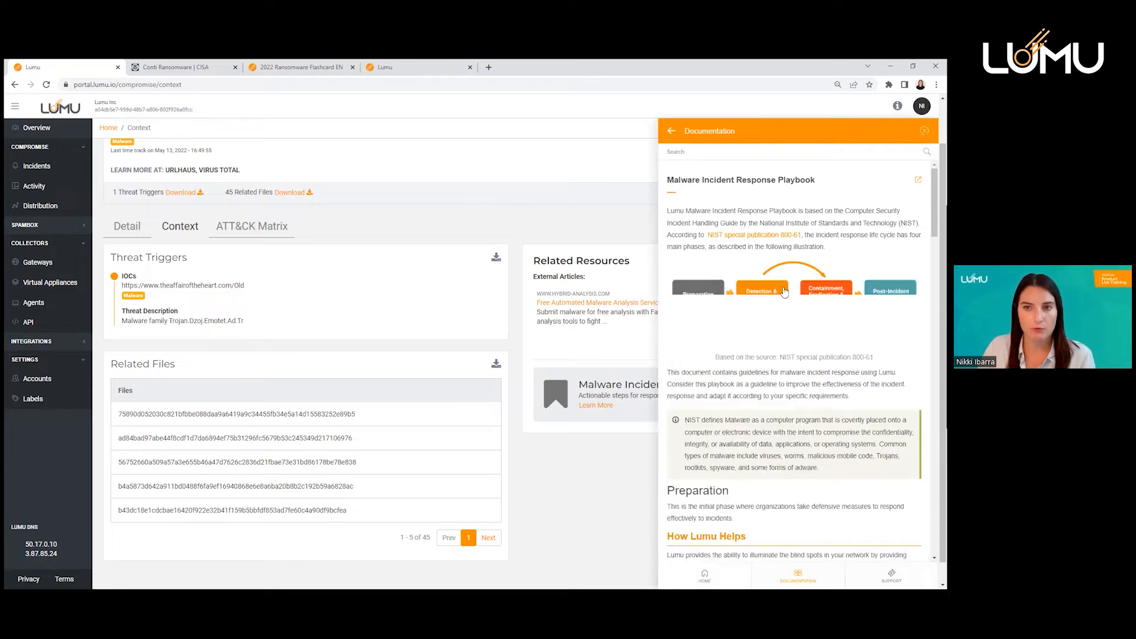
scroll(780, 371, down, 3)
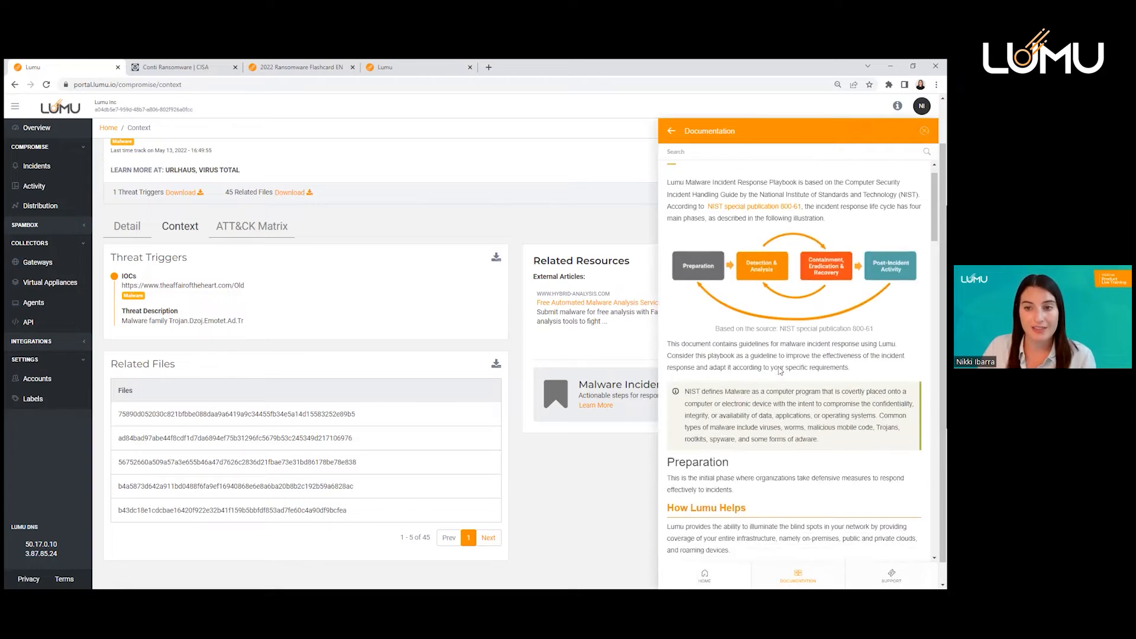
scroll(780, 368, down, 4)
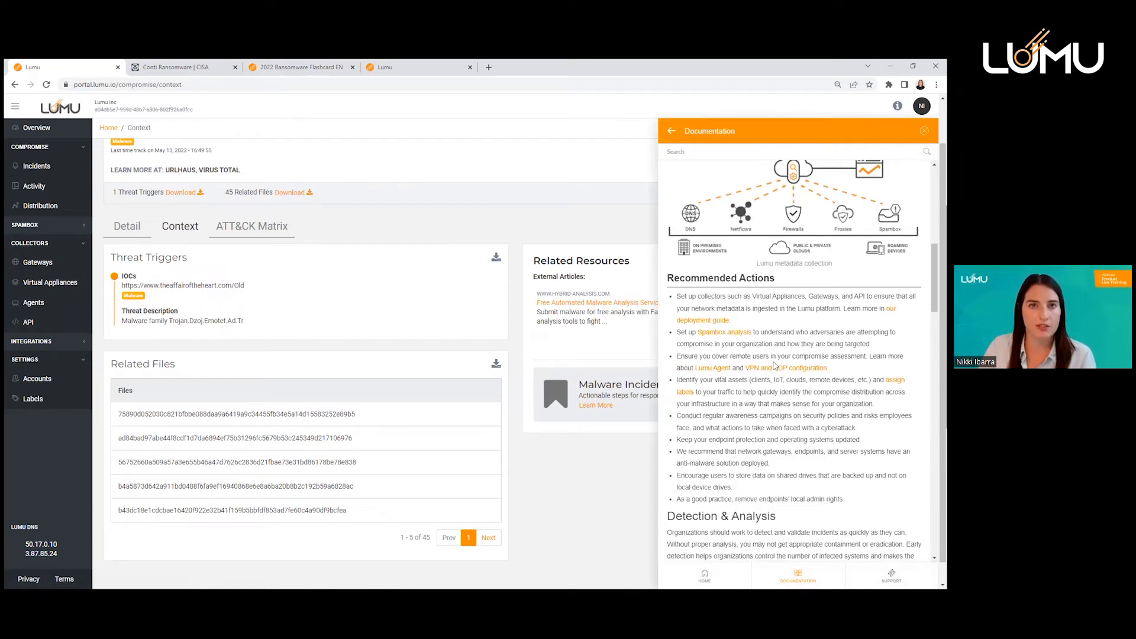
scroll(755, 368, down, 3)
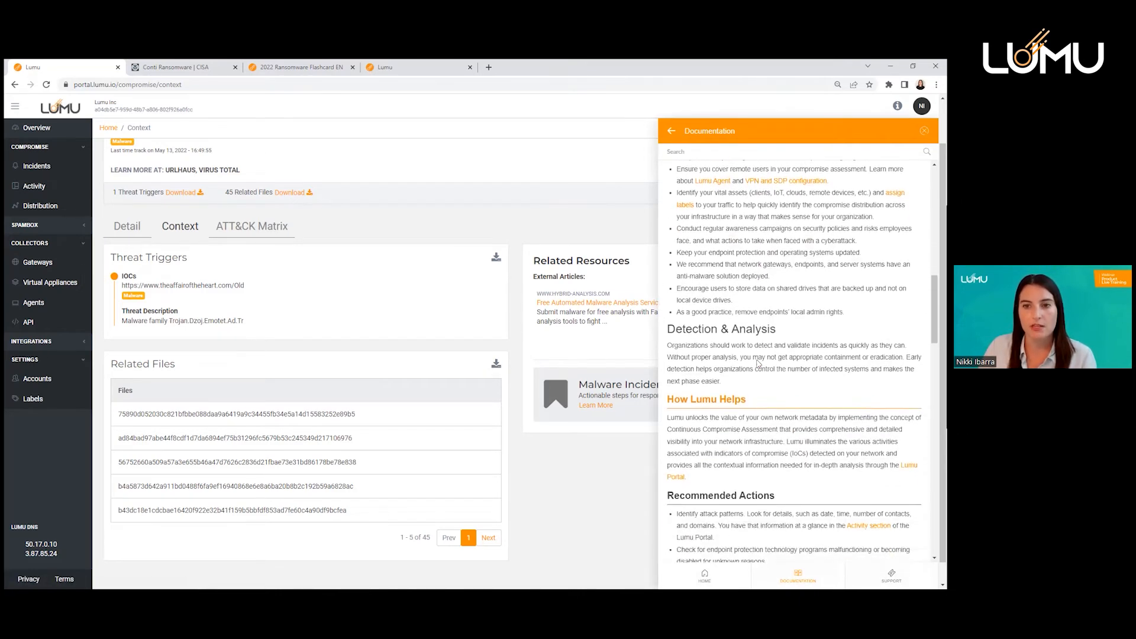
scroll(757, 361, down, 1)
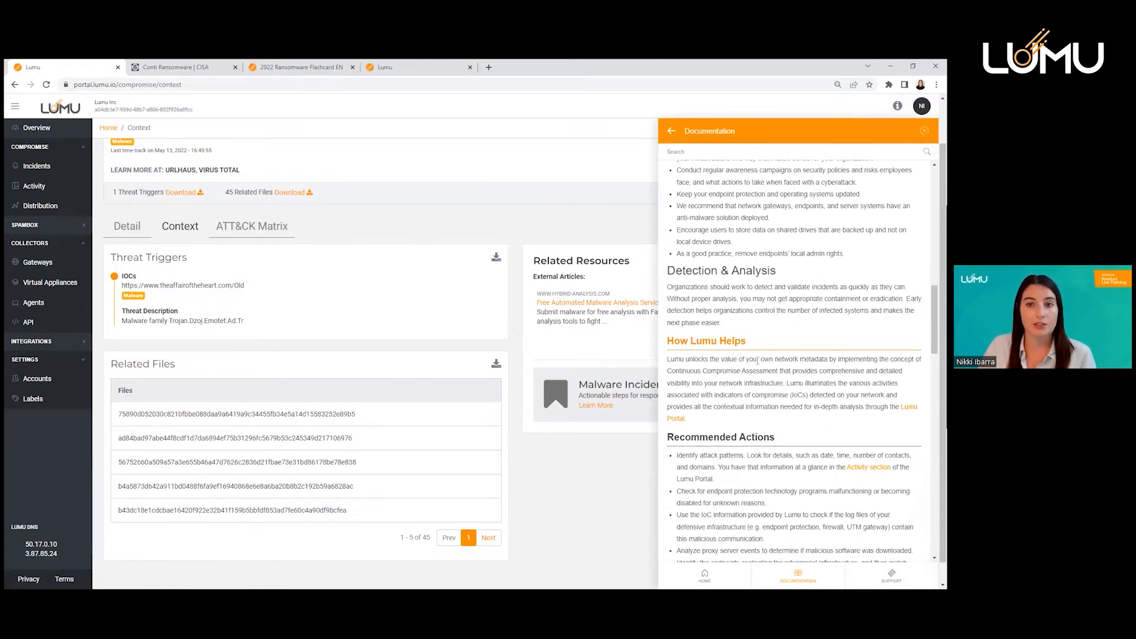
scroll(763, 358, down, 8)
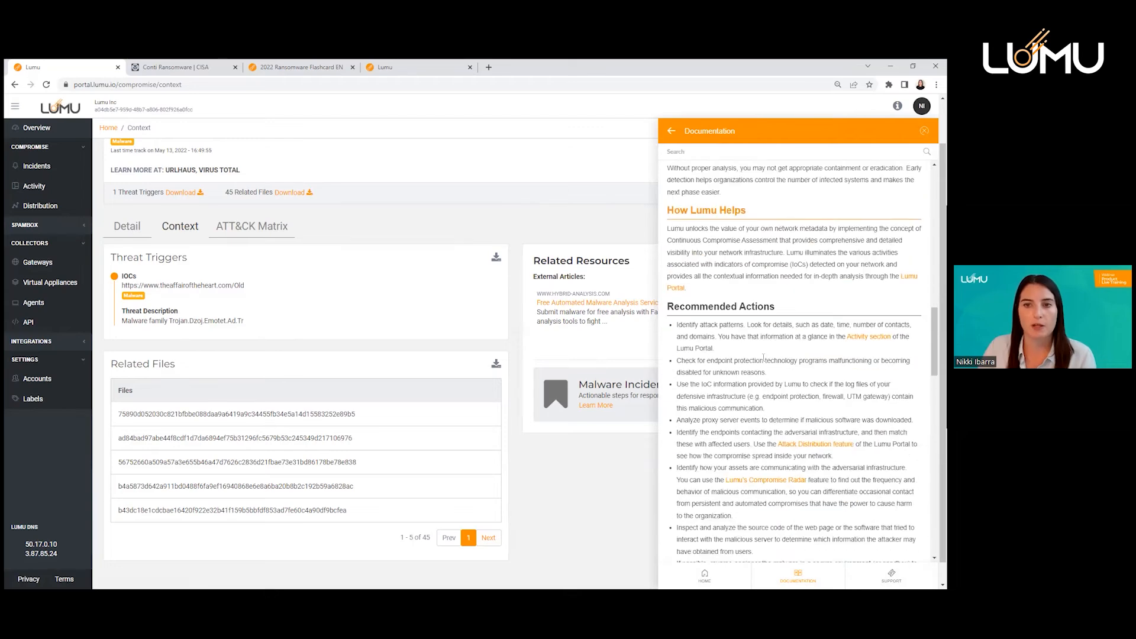
scroll(763, 359, down, 6)
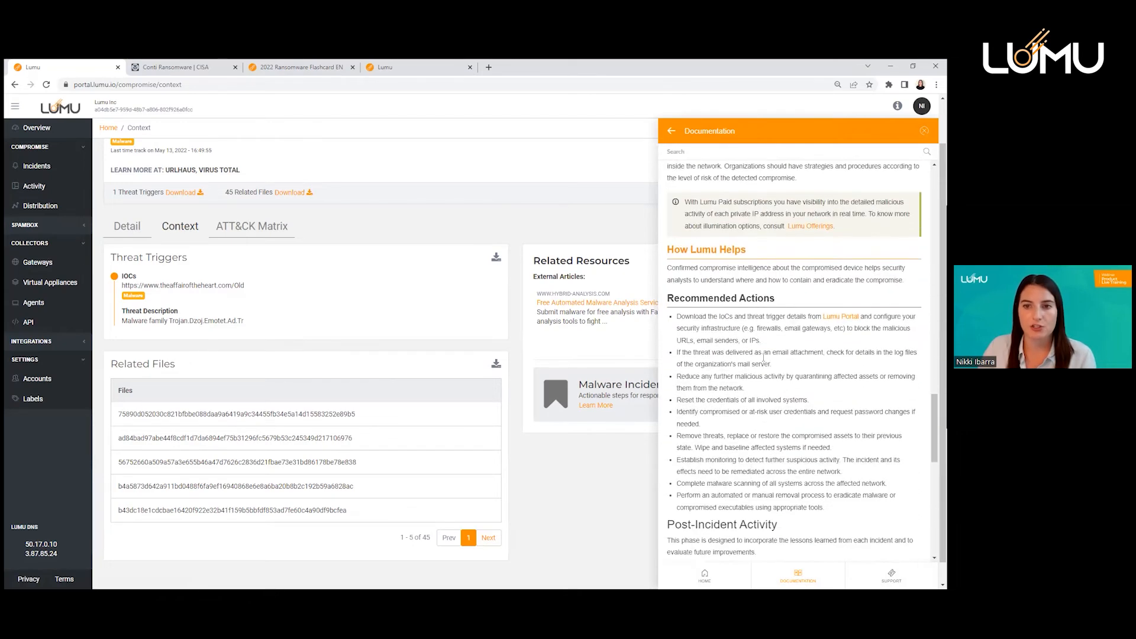
click(925, 132)
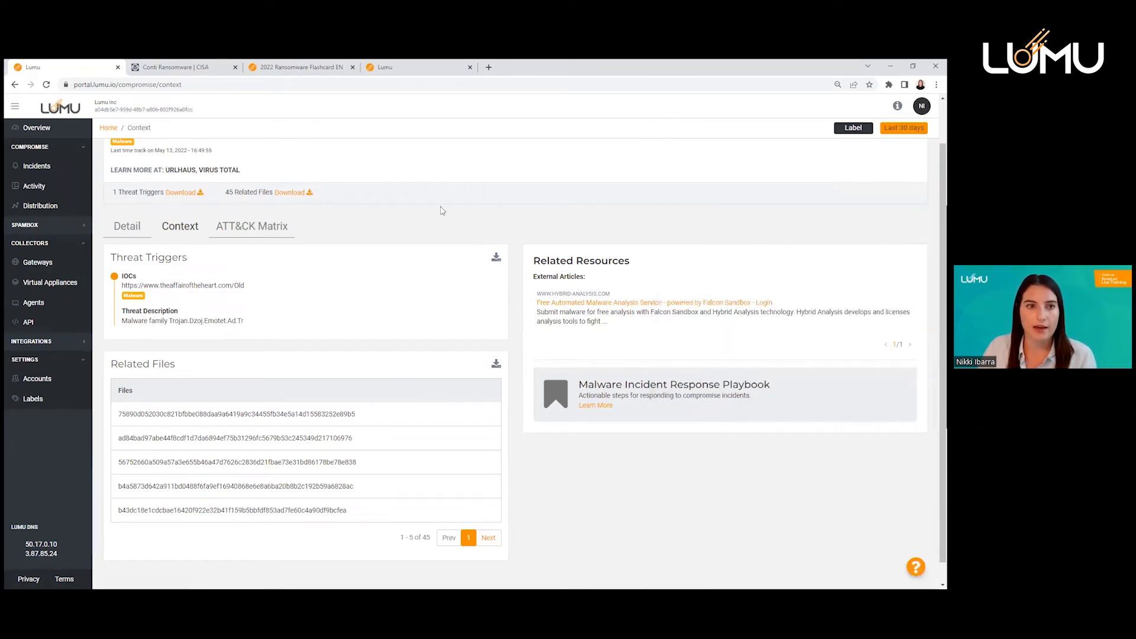
Look up technique T1071 in the compromise's ATT&CK Matrix, view its MITRE web page, return to Lumu and close the technique details
click(259, 229)
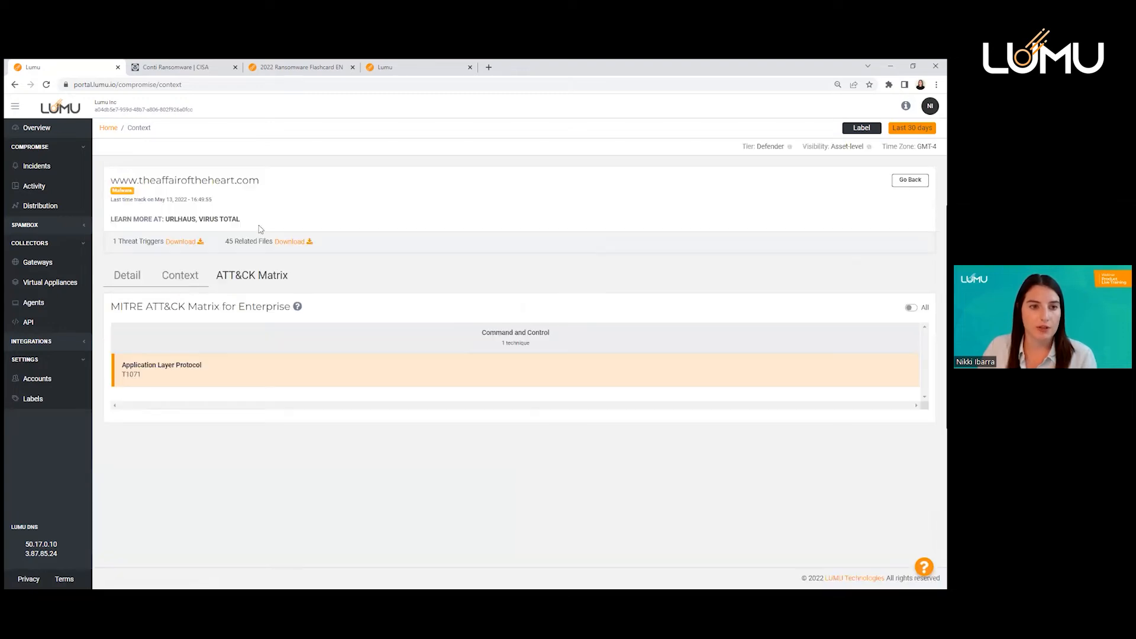
click(158, 369)
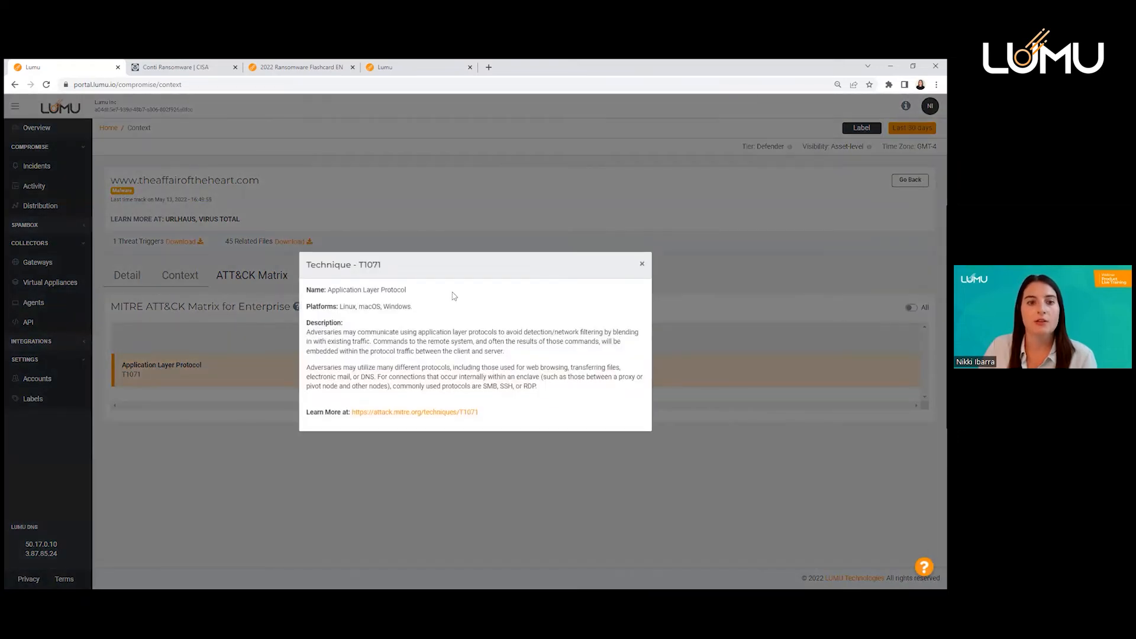
click(419, 413)
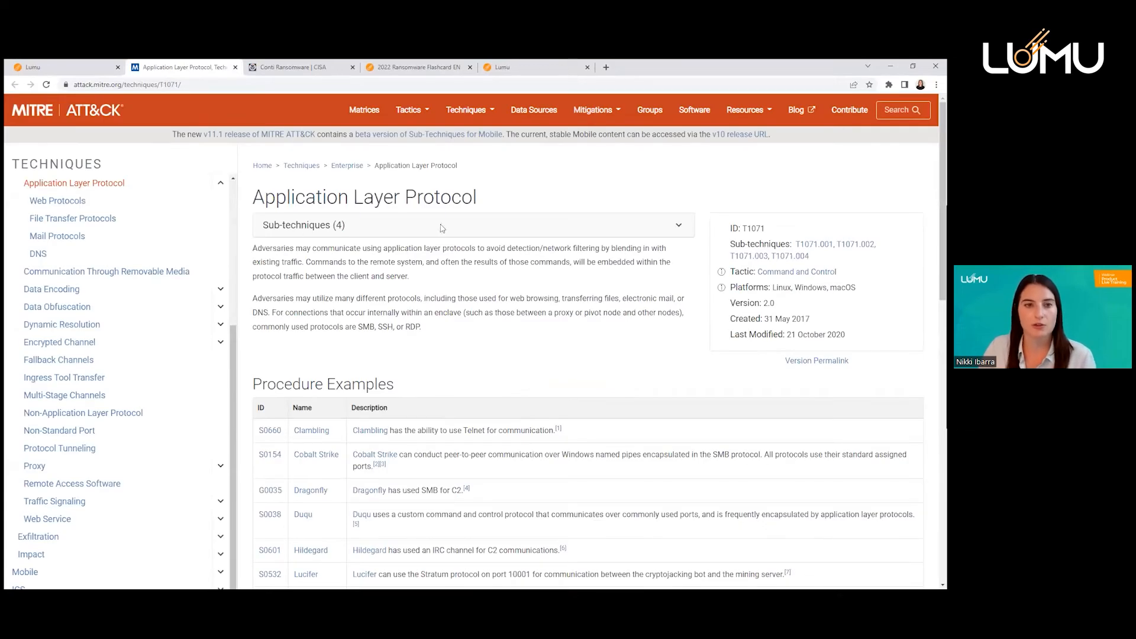
scroll(435, 327, down, 2)
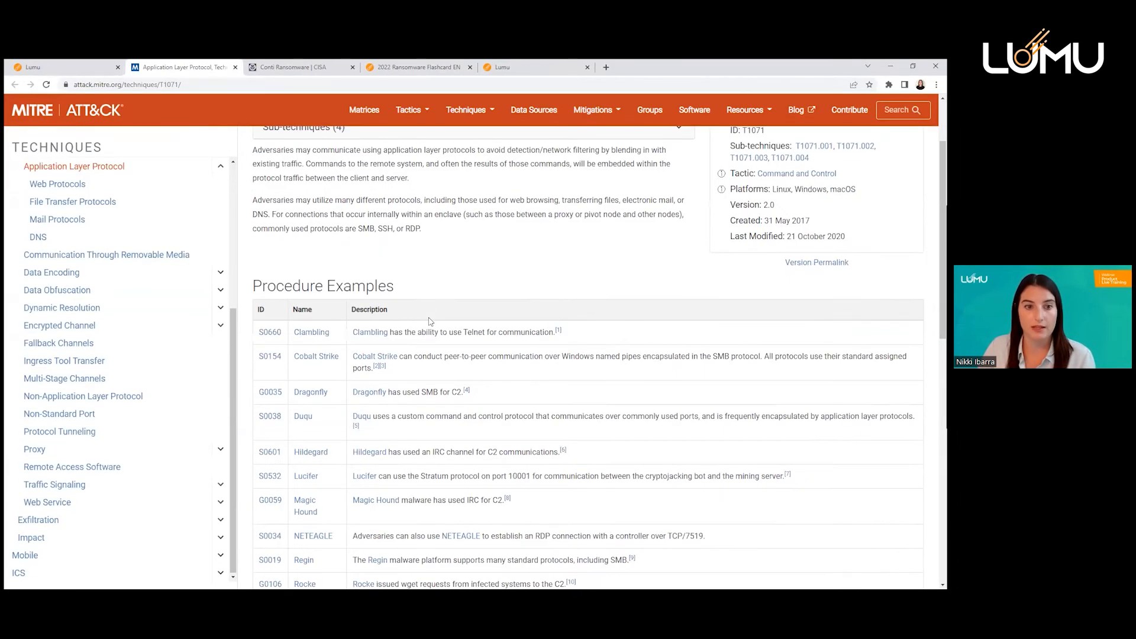
scroll(429, 314, up, 2)
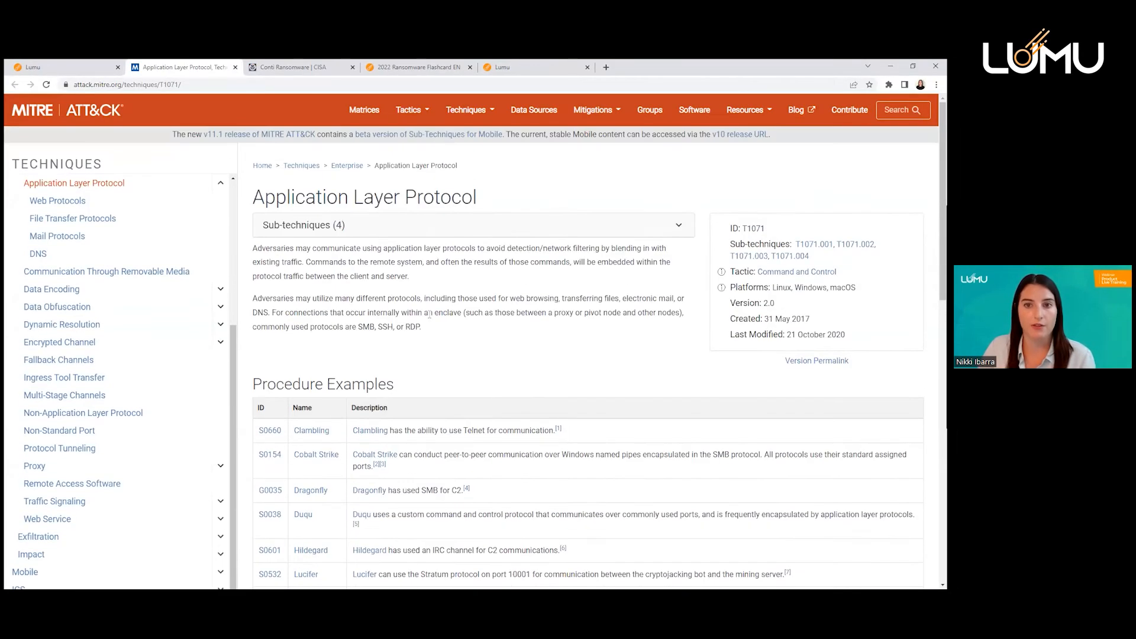
click(75, 63)
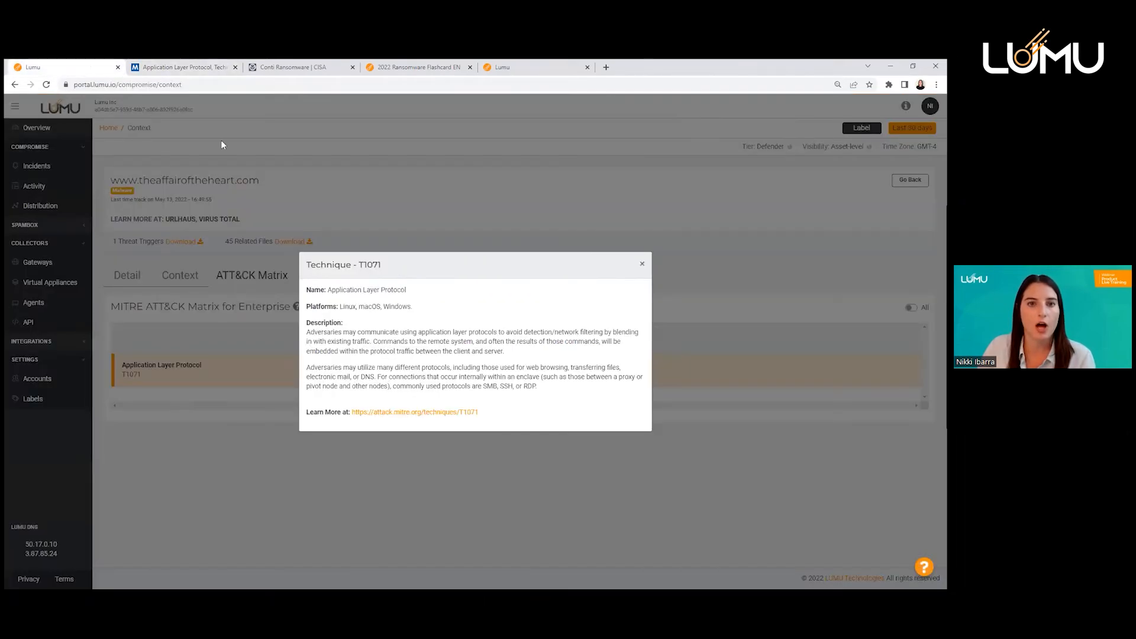
click(642, 265)
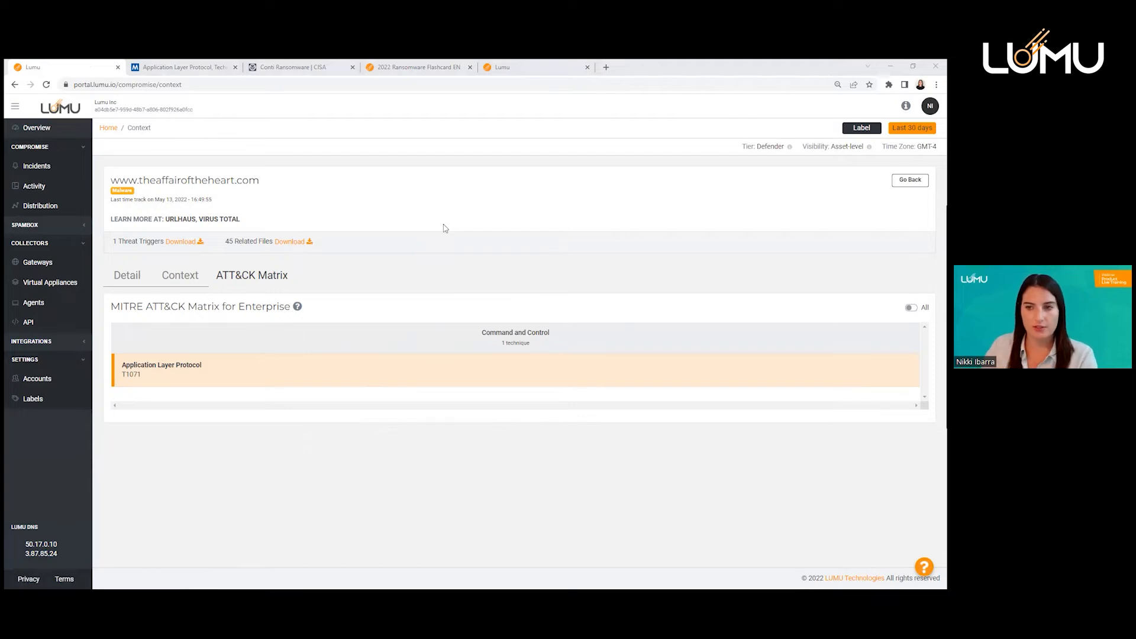
Return to the compromise Activity report and inspect the two highest threat peaks in the chart
click(37, 185)
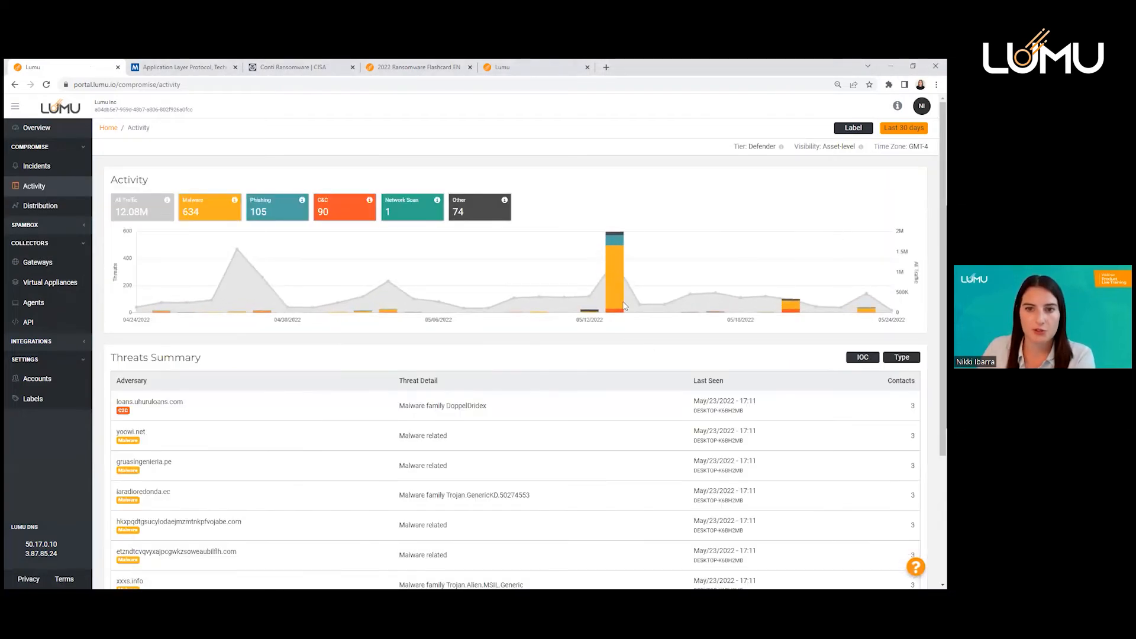
mouse_move(622, 287)
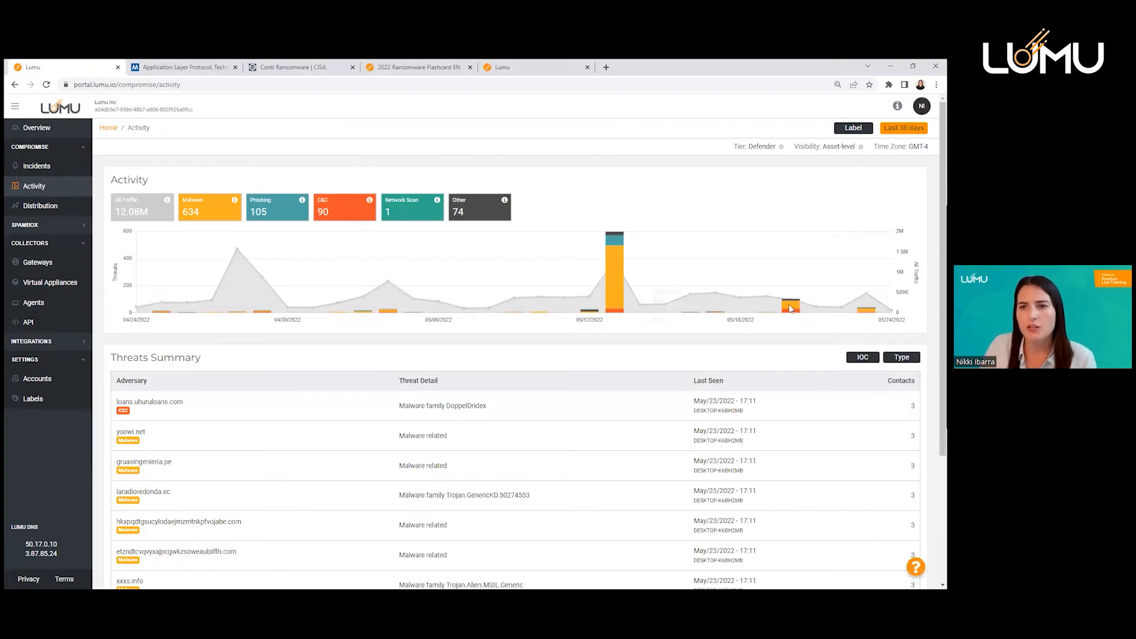
mouse_move(794, 308)
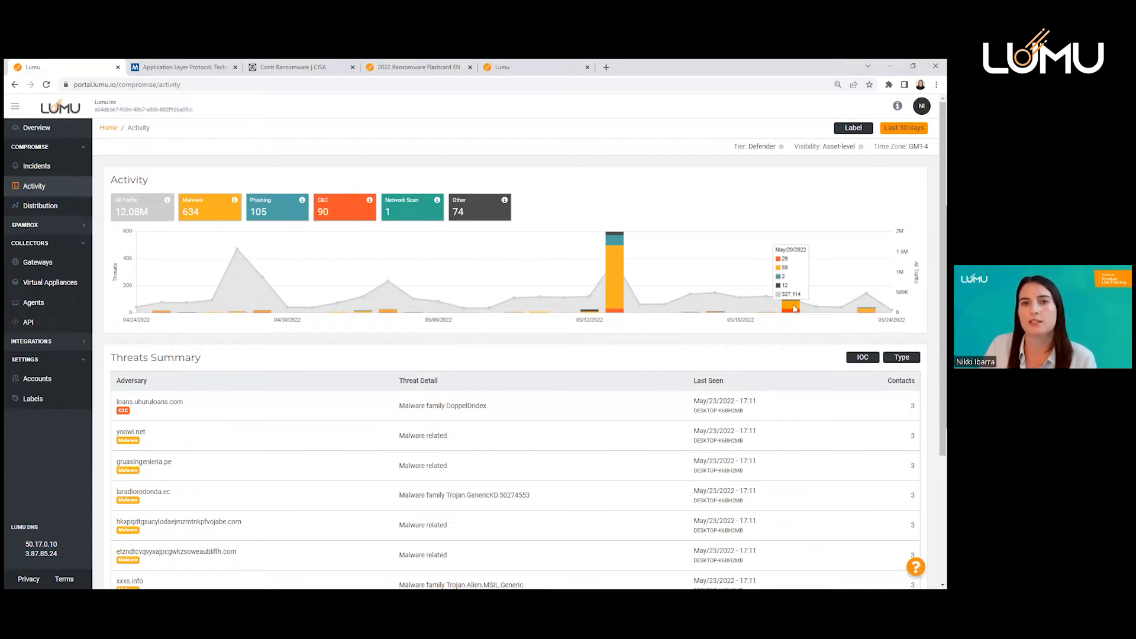
Filter the Threats Summary by the IOC domain hidusi.com
click(863, 358)
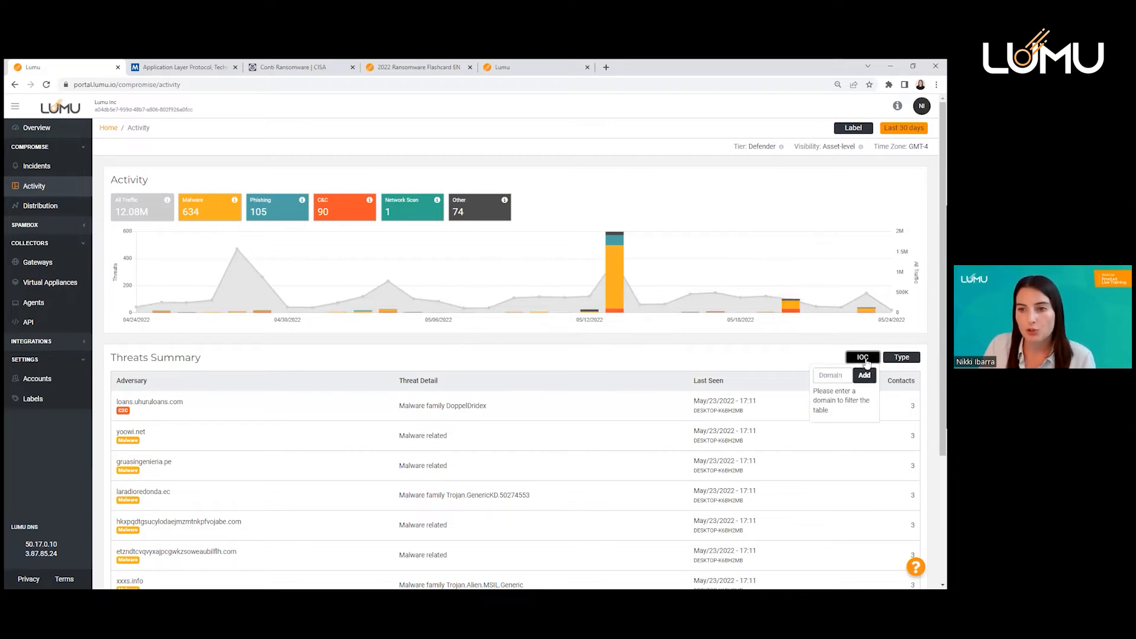
click(824, 376)
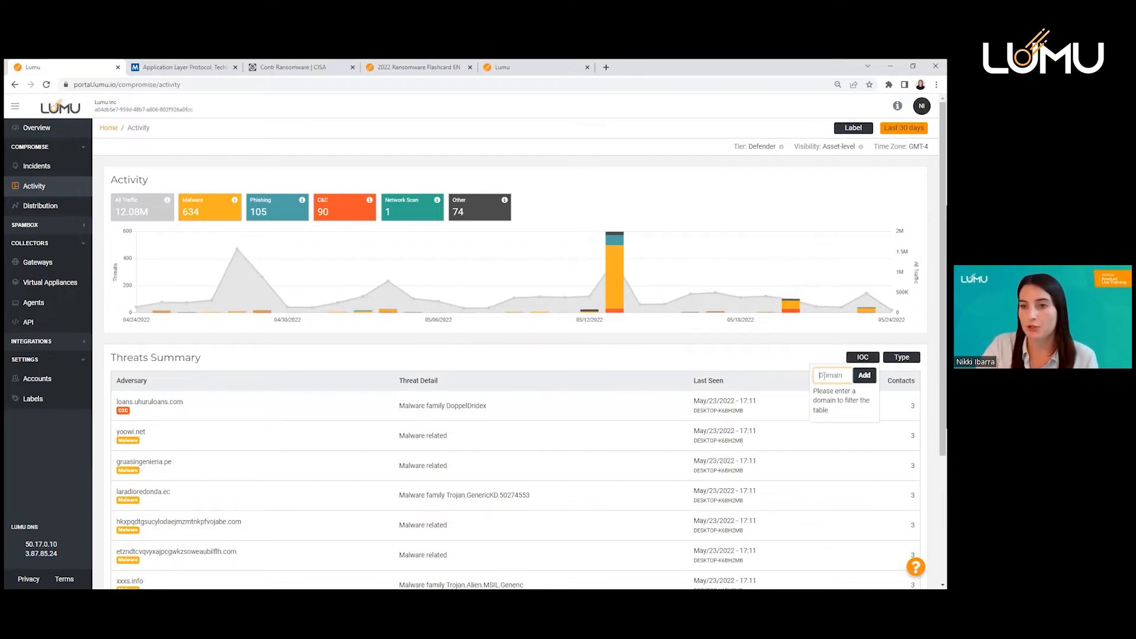
text(dolisi.com)
click(864, 376)
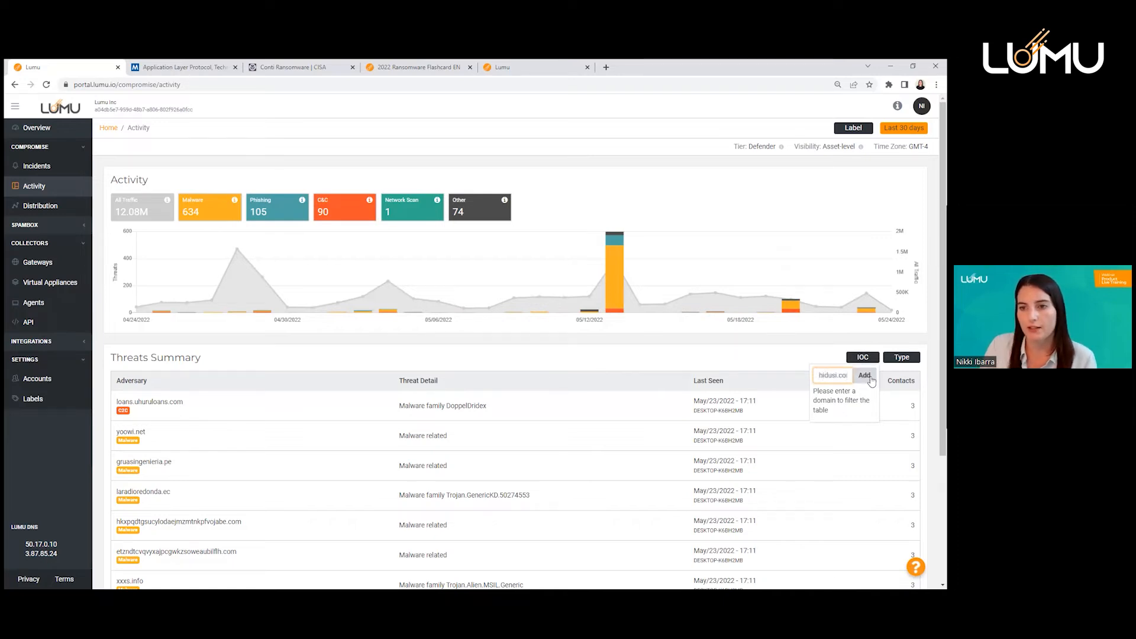
Open the activity details of hidusi.com from the Threats Summary and view its compromise context
click(739, 467)
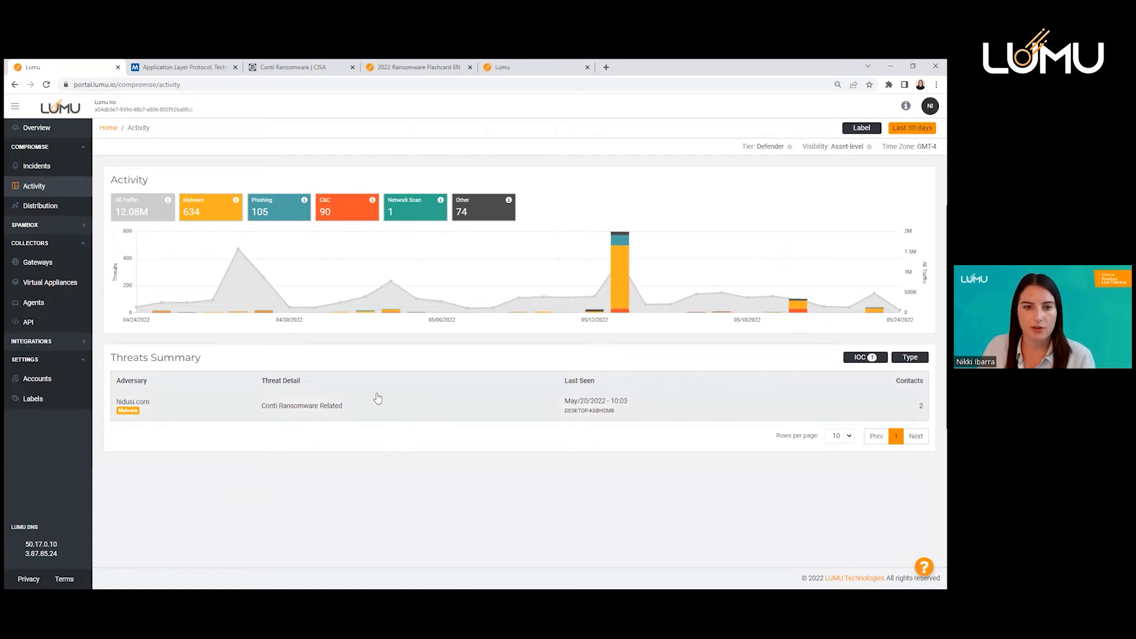
click(493, 408)
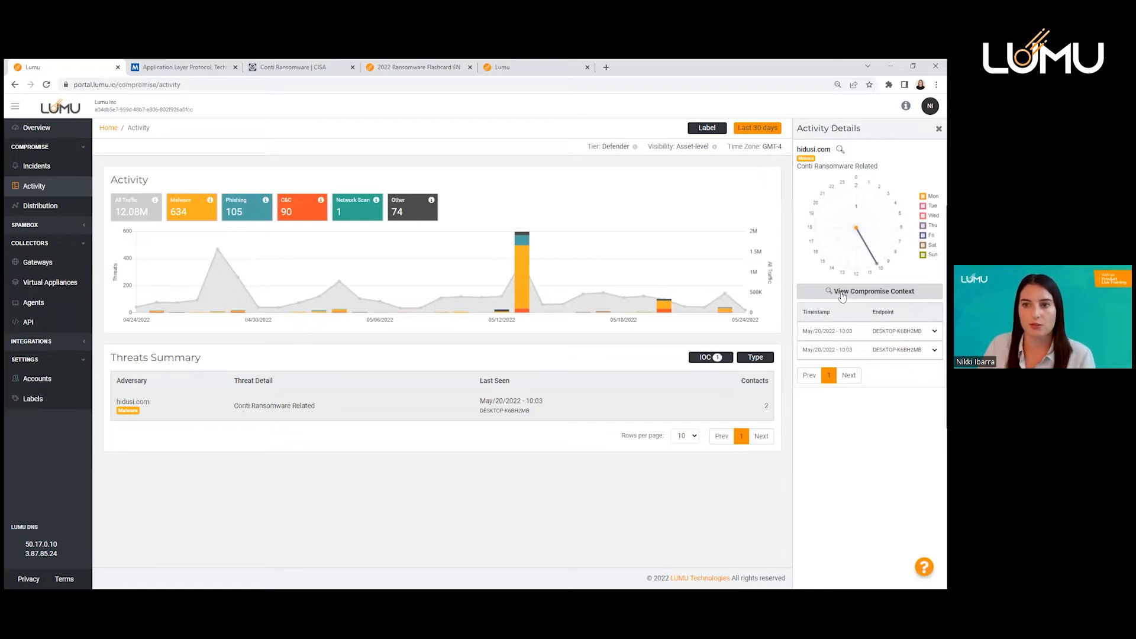
click(843, 293)
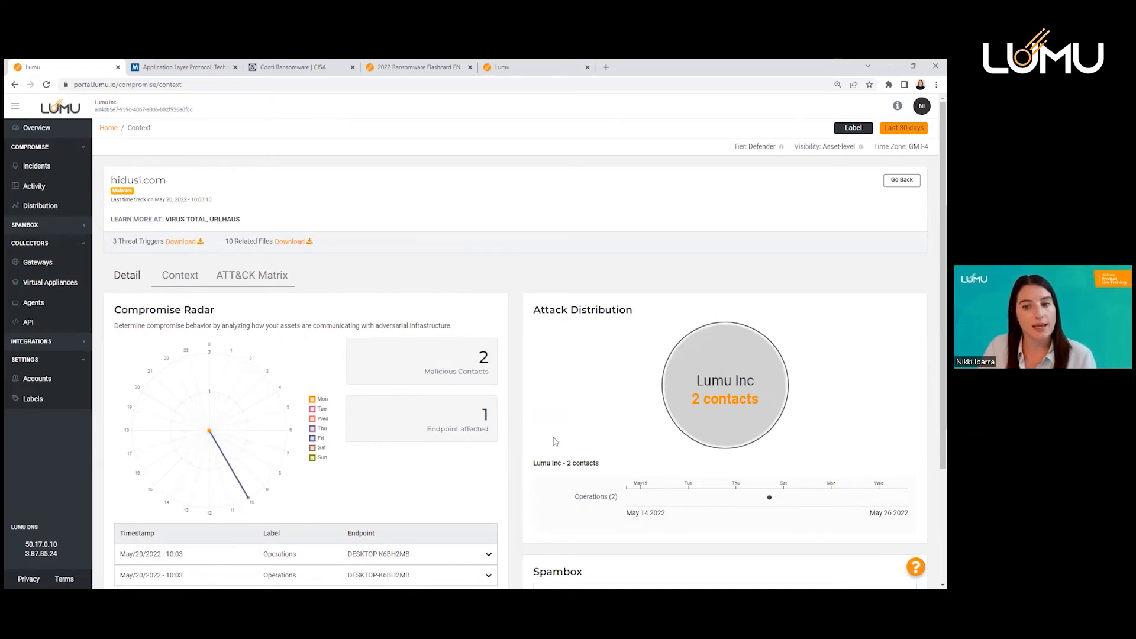
Review the hidusi.com compromise details and expand the first contact record to see its logged user, client IP and process
scroll(476, 419, down, 1)
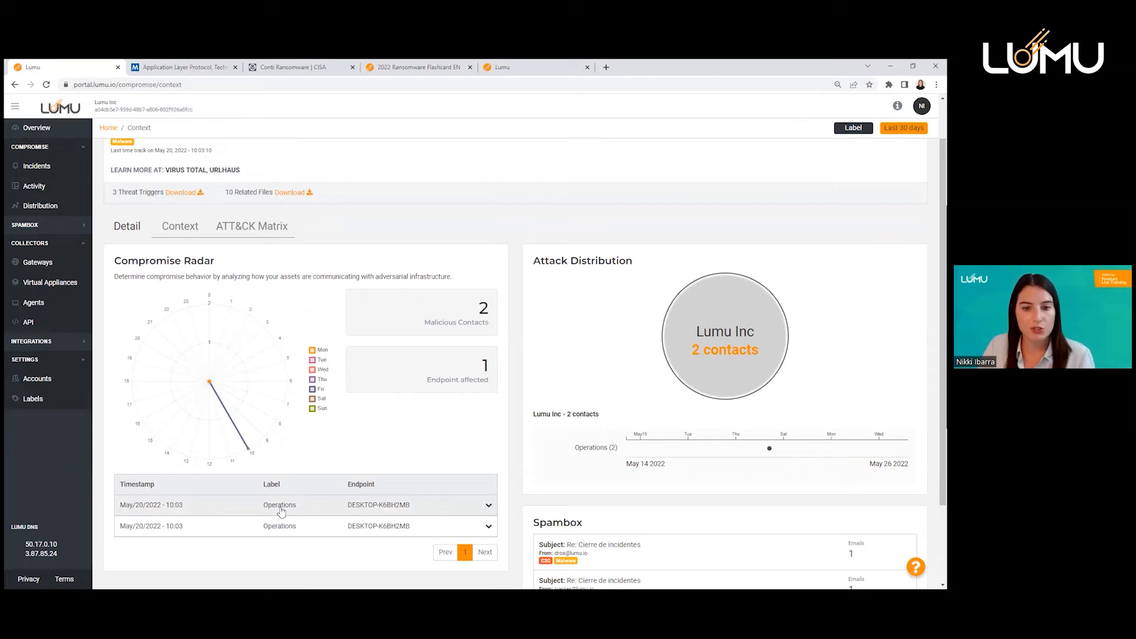
scroll(517, 393, down, 1)
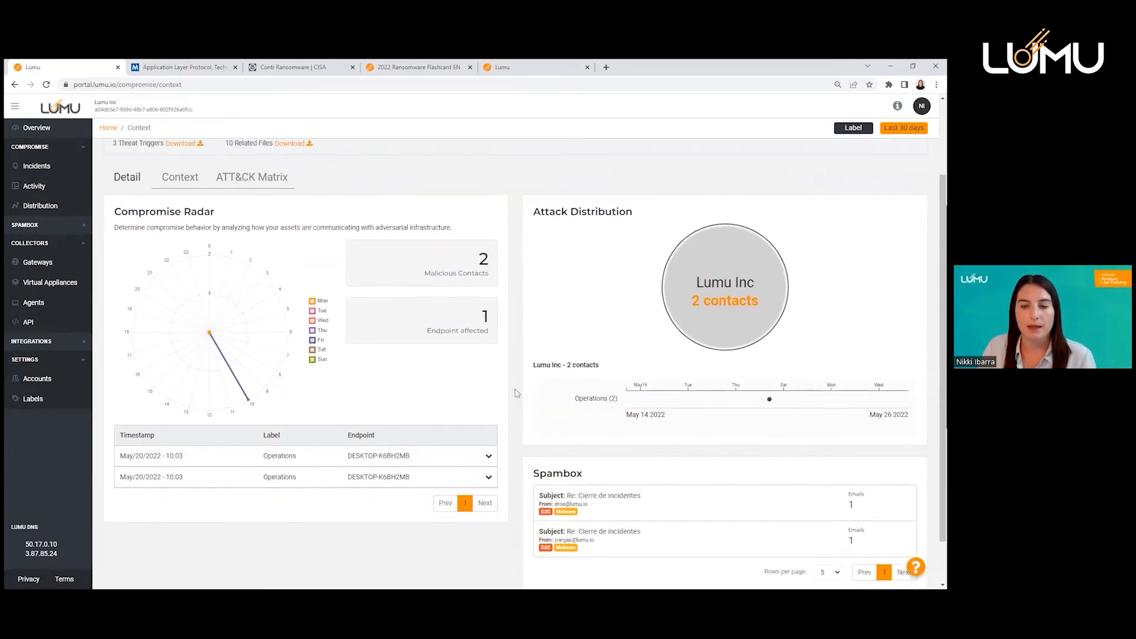
scroll(516, 393, down, 1)
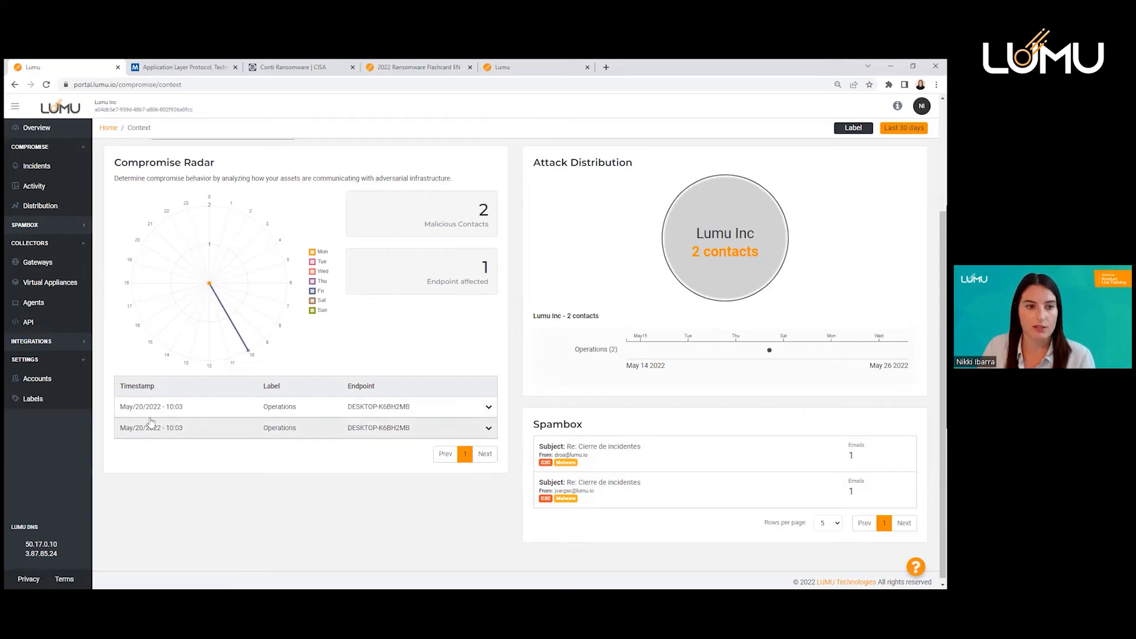
click(332, 409)
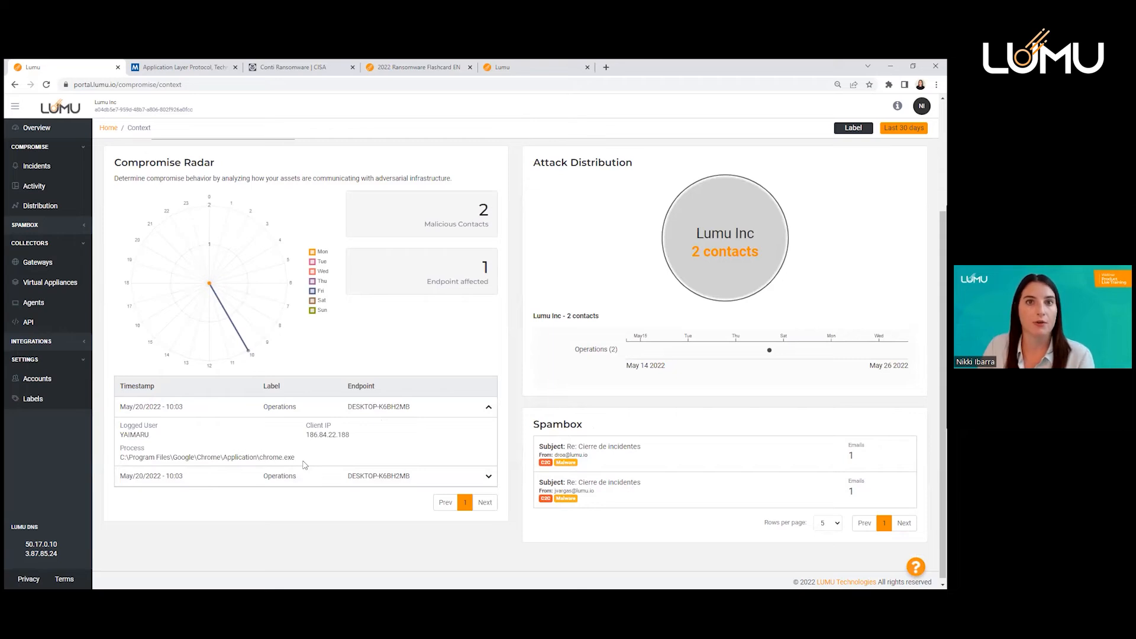
scroll(506, 385, up, 3)
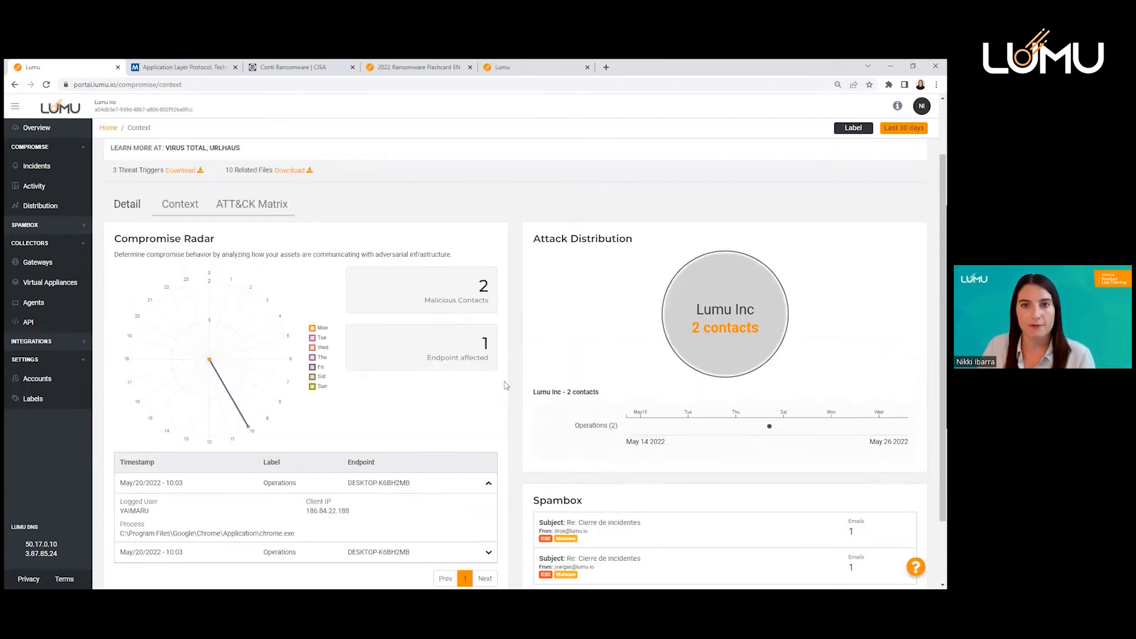
Show the threat context of hidusi.com, read the related CISA Conti Ransomware article, and return to Lumu
click(190, 283)
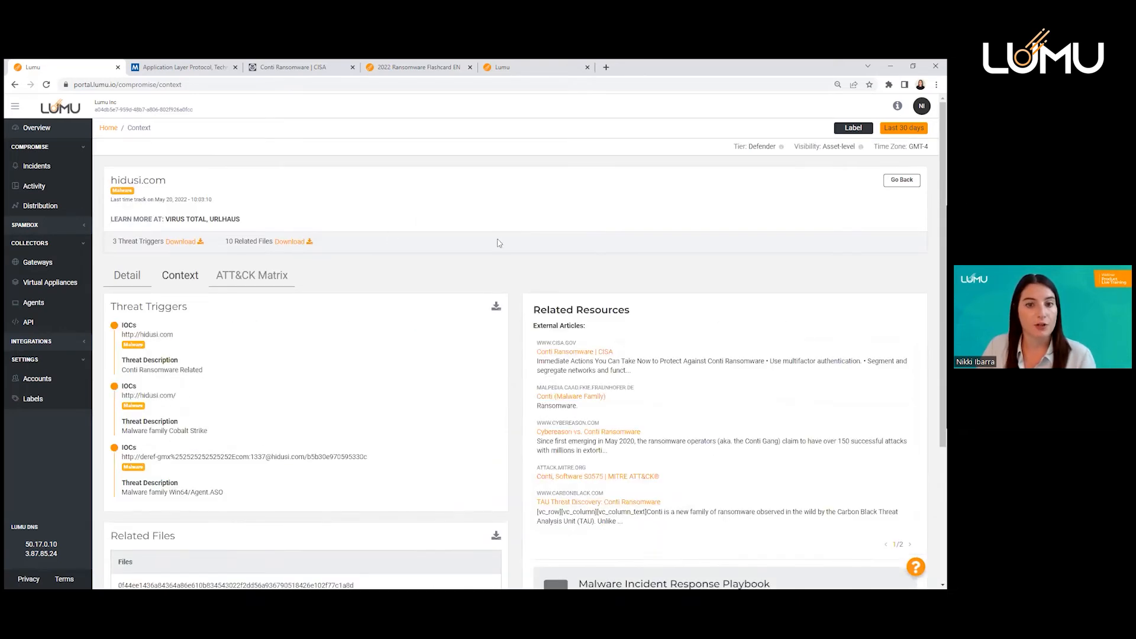
scroll(527, 257, down, 2)
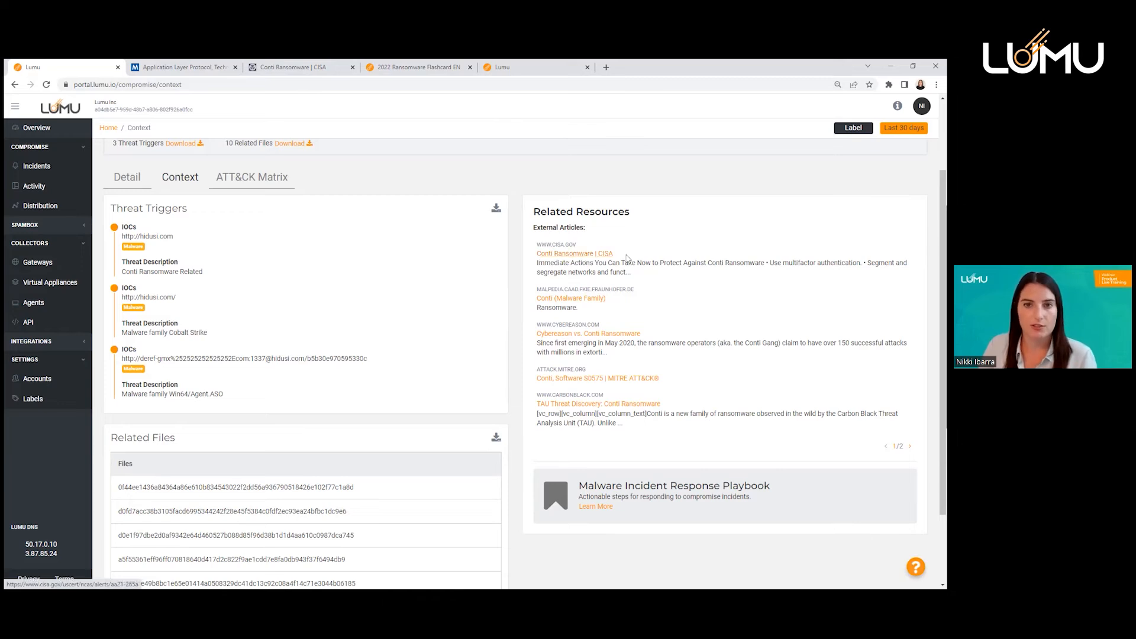
click(563, 255)
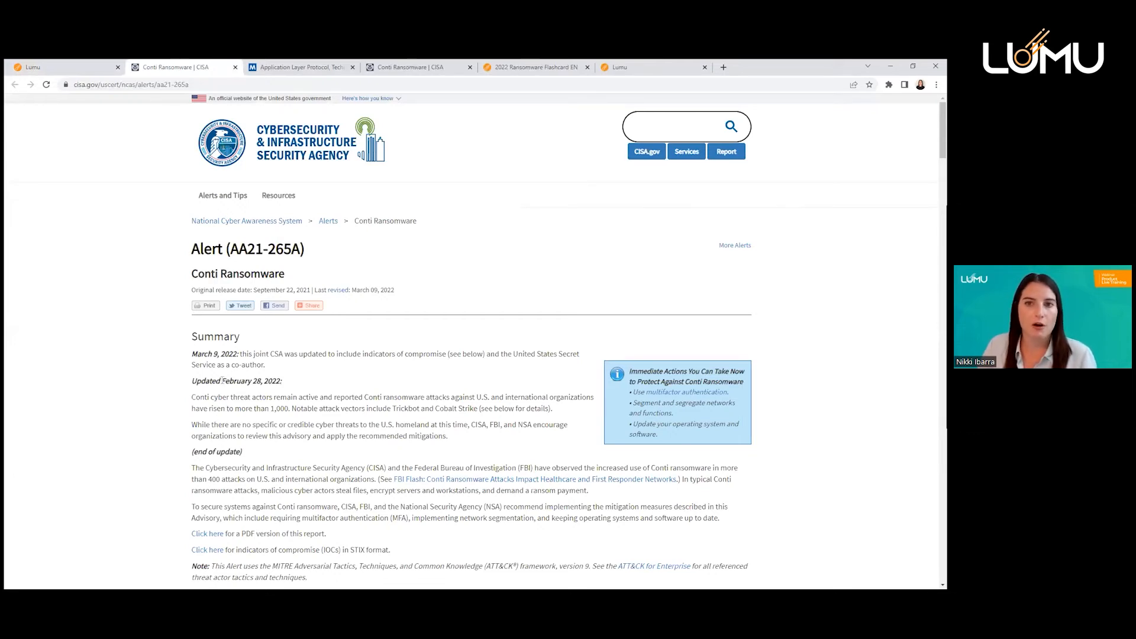
scroll(223, 377, down, 3)
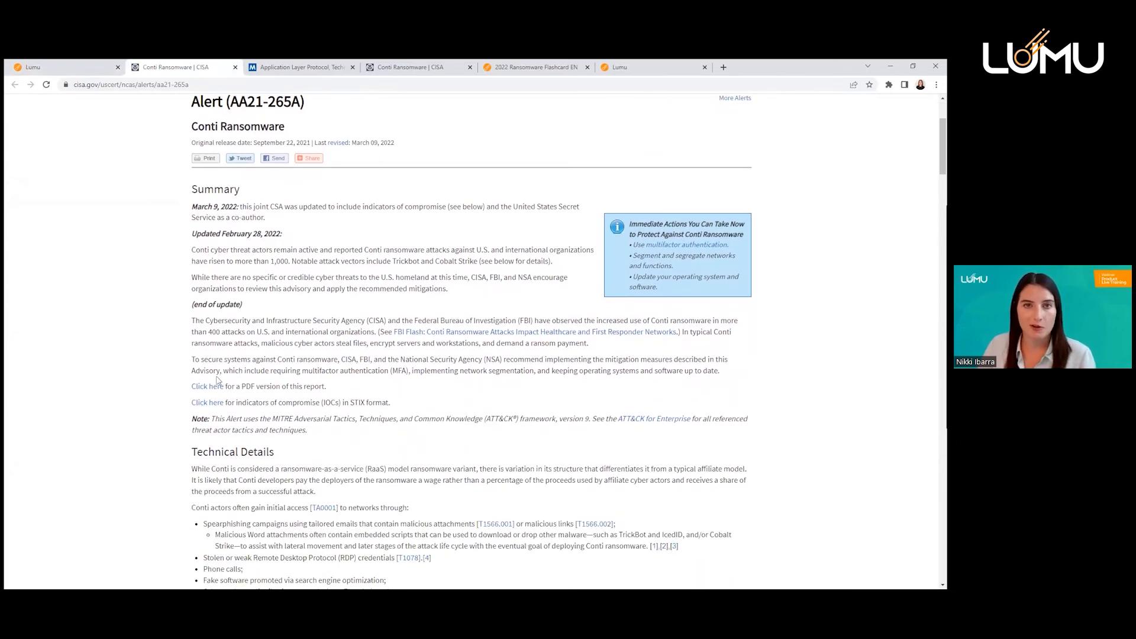
scroll(231, 346, down, 3)
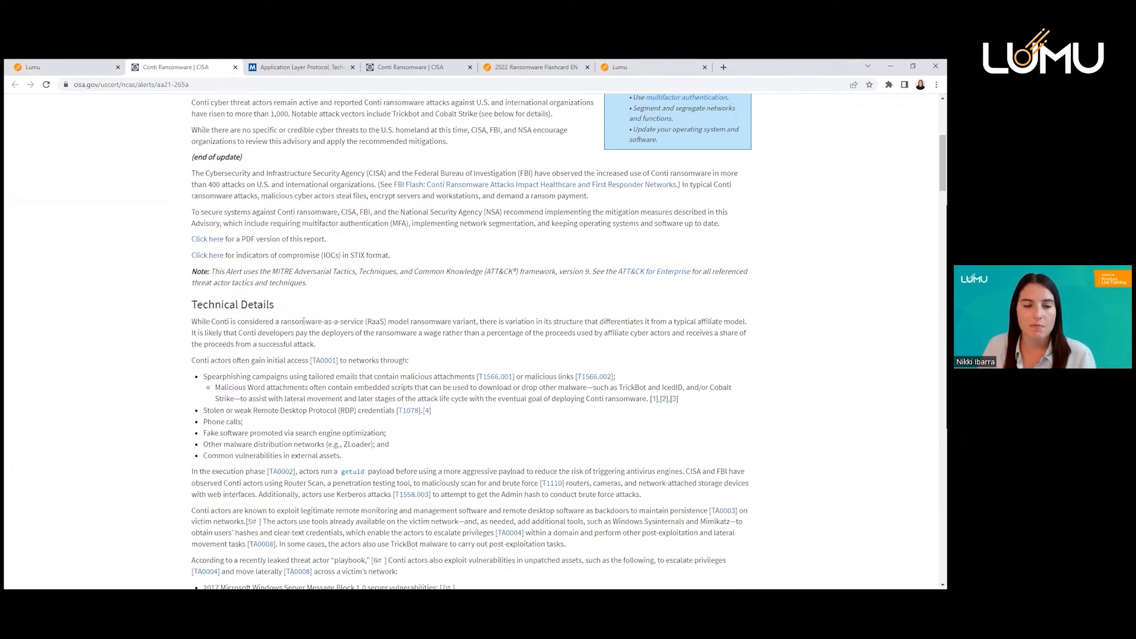
scroll(418, 462, down, 6)
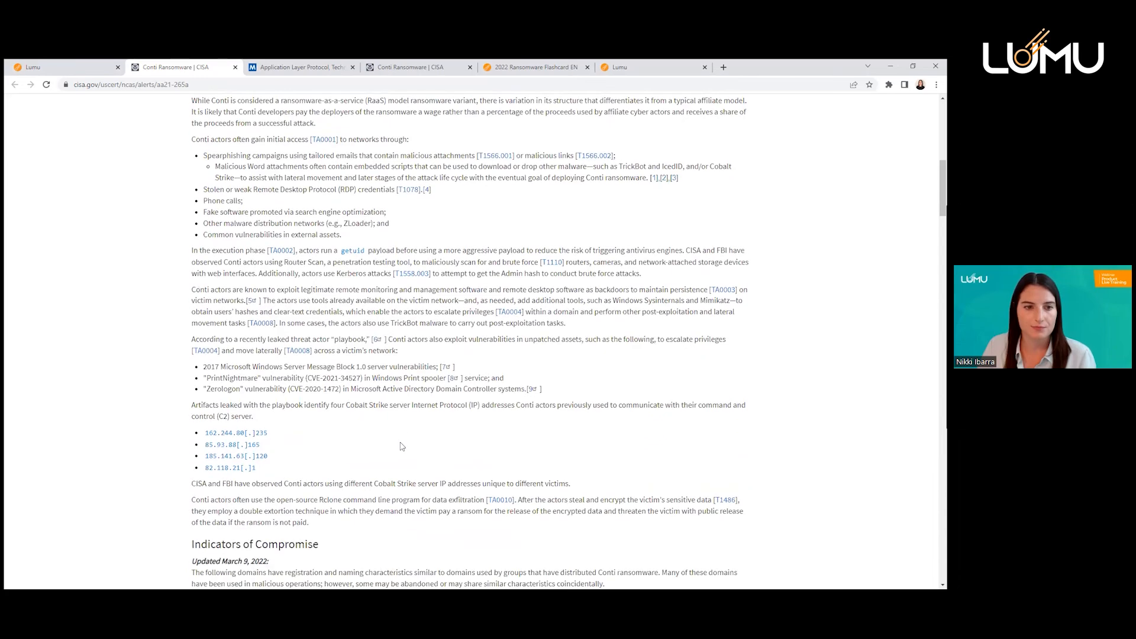
click(93, 65)
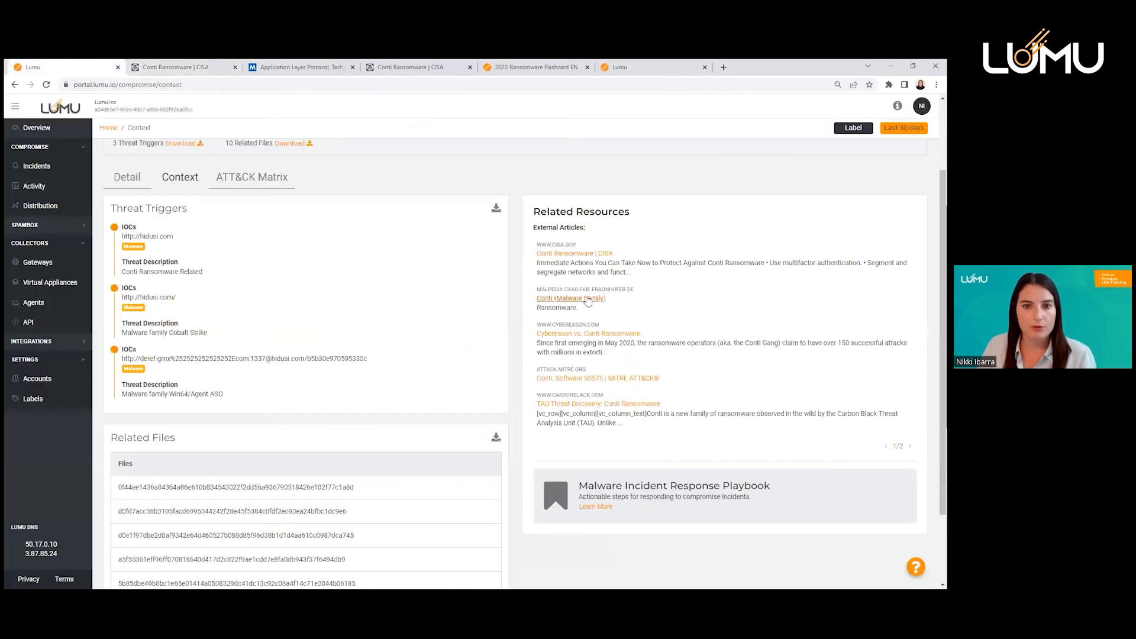
Open the related article "Cybereason vs. Conti Ransomware", skim its key details, and return to Lumu
click(579, 335)
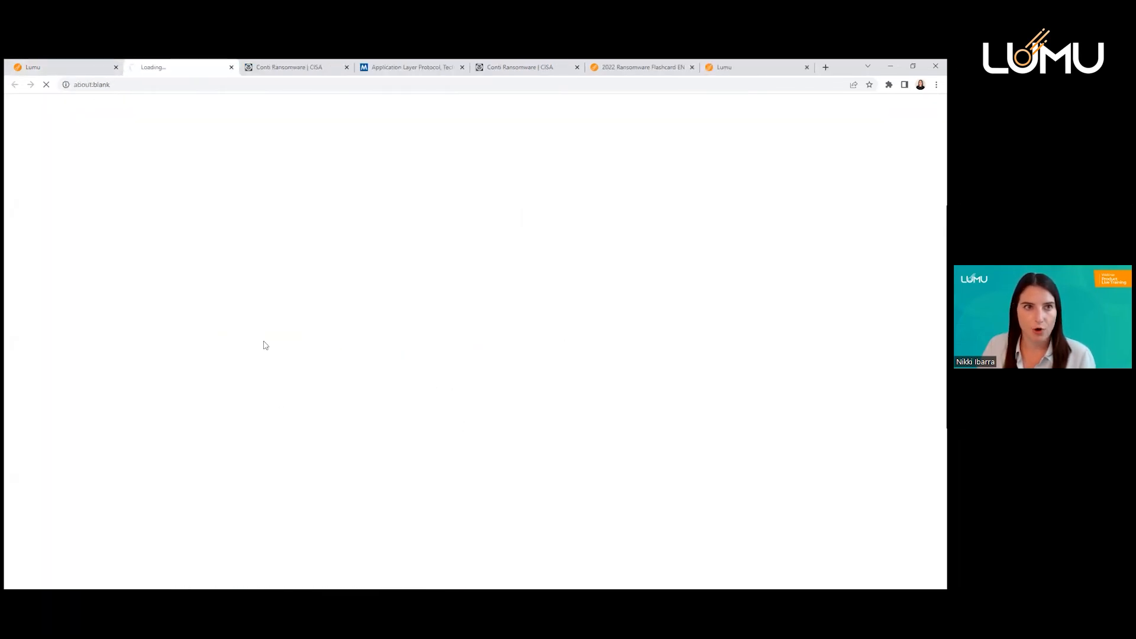
scroll(253, 281, down, 8)
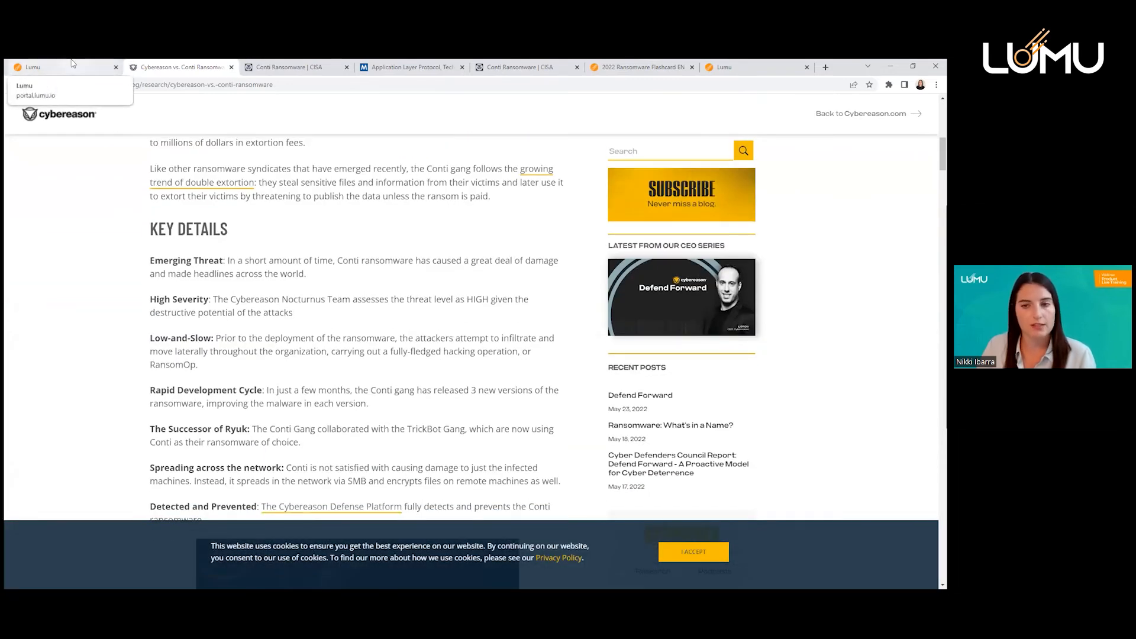
click(73, 64)
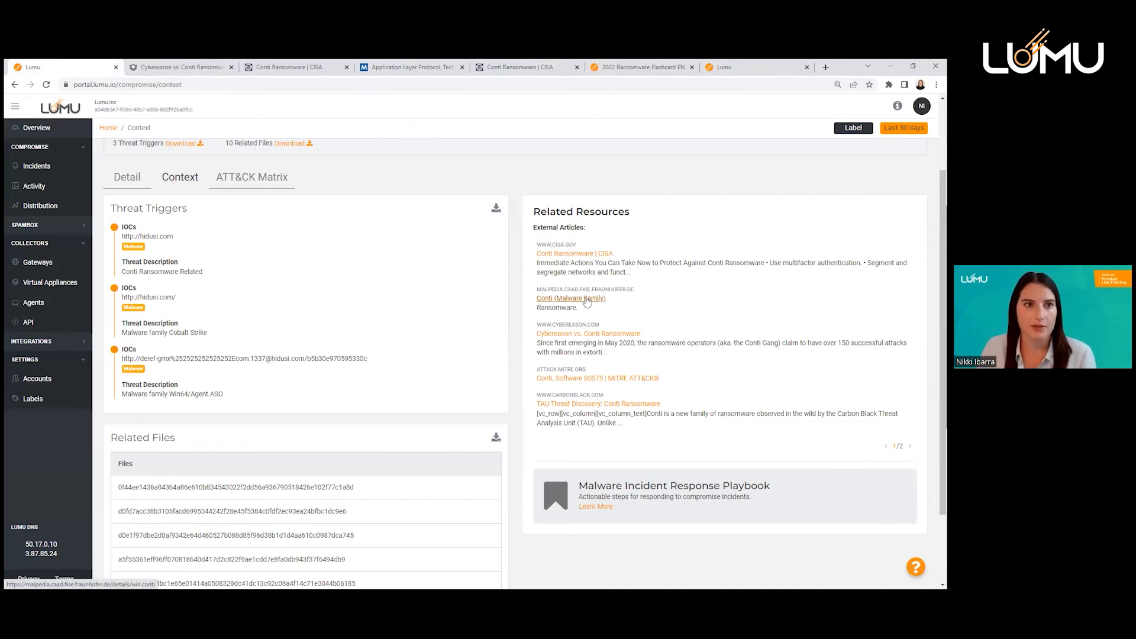
Show the ATT&CK Matrix for hidusi.com, view the details of technique T1106 Native API, and close them
click(247, 180)
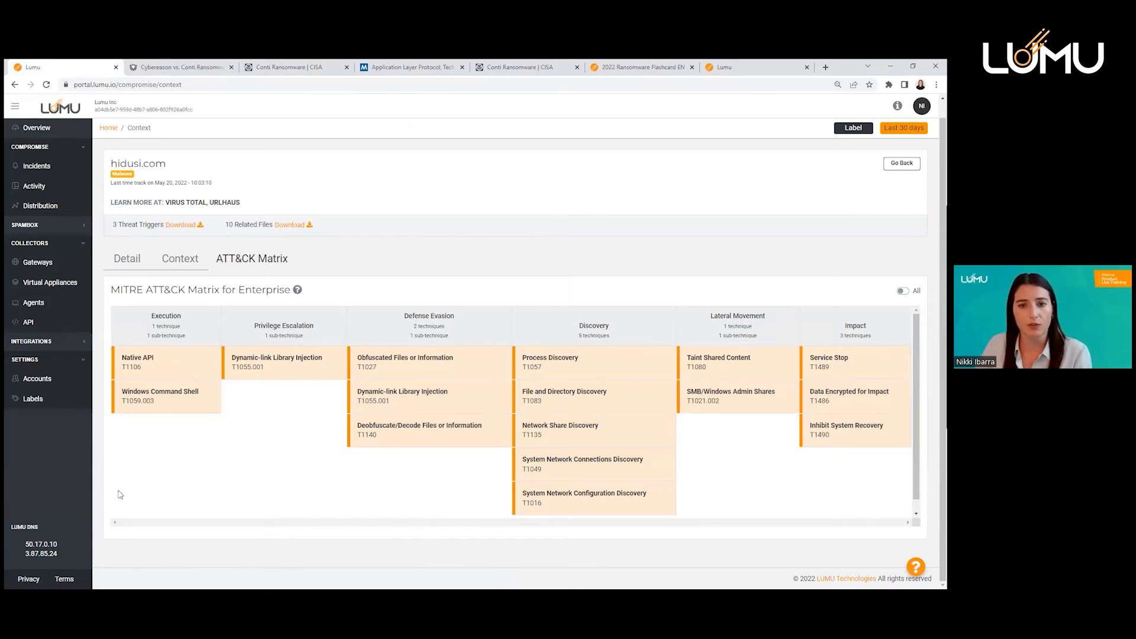
click(169, 368)
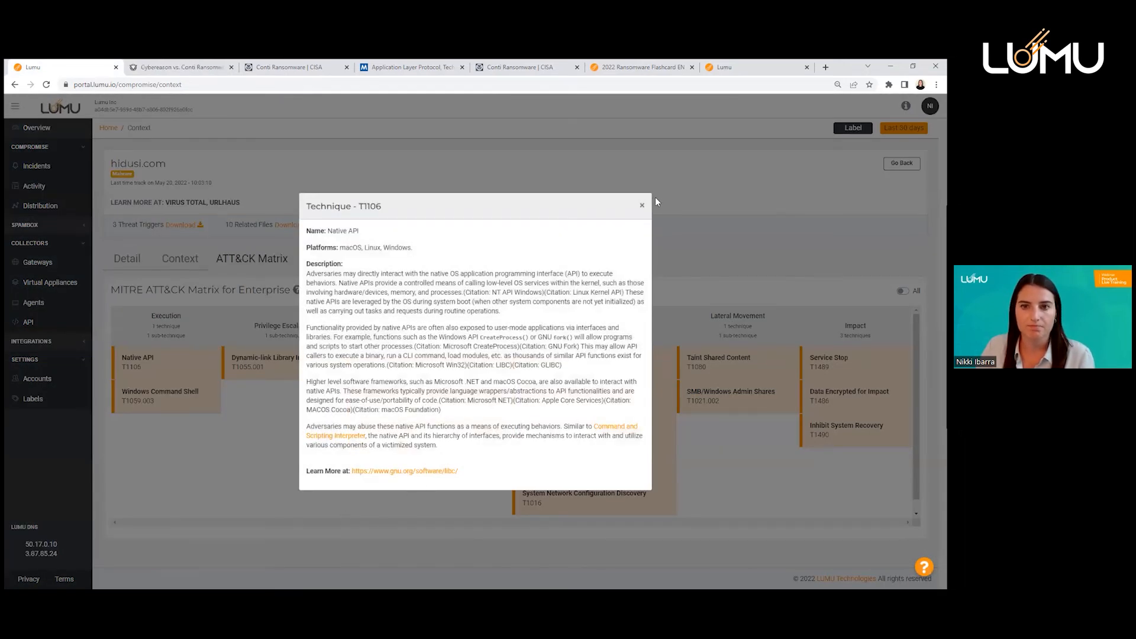
click(644, 207)
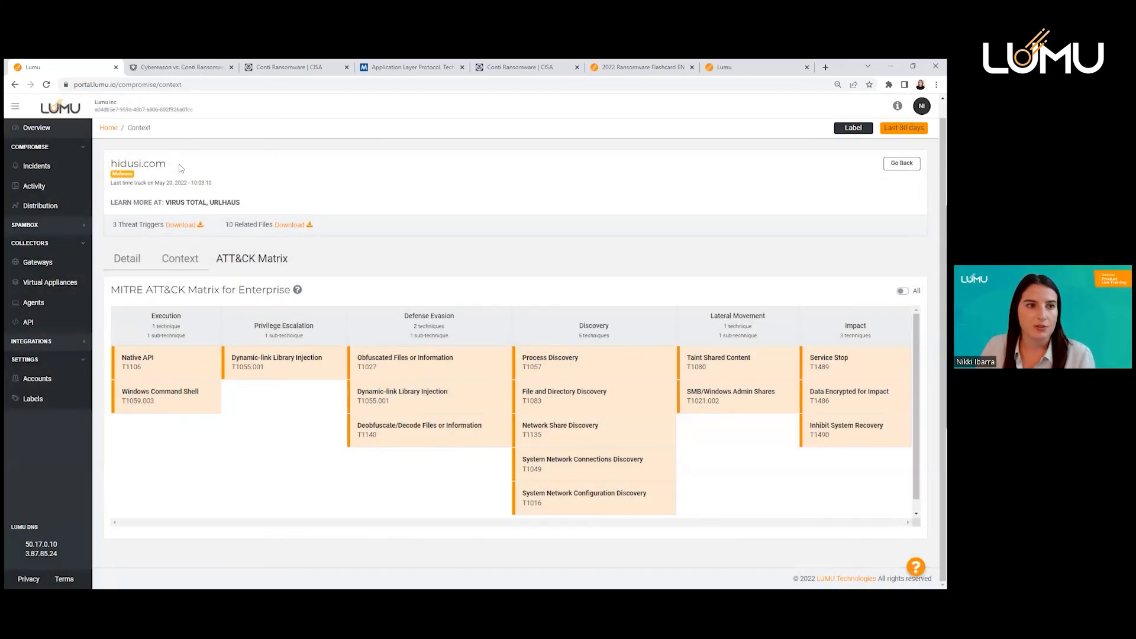
Locate and highlight hidusi.com among the CISA alert's Indicators of Compromise domains, and return to the Lumu compromise page
drag(170, 165, 110, 166)
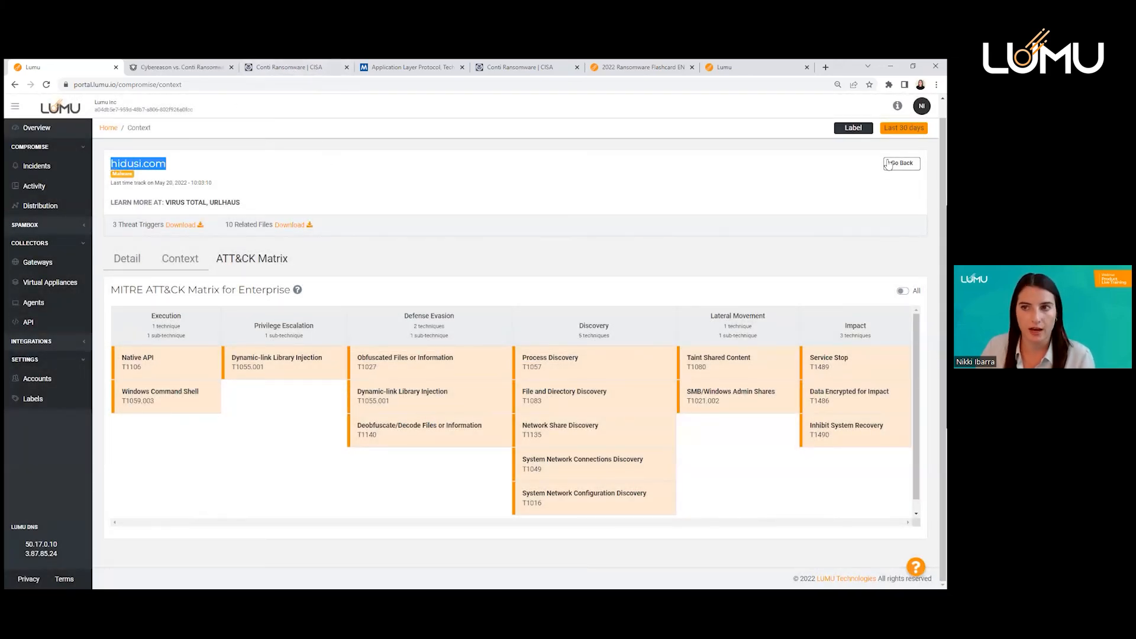
click(306, 65)
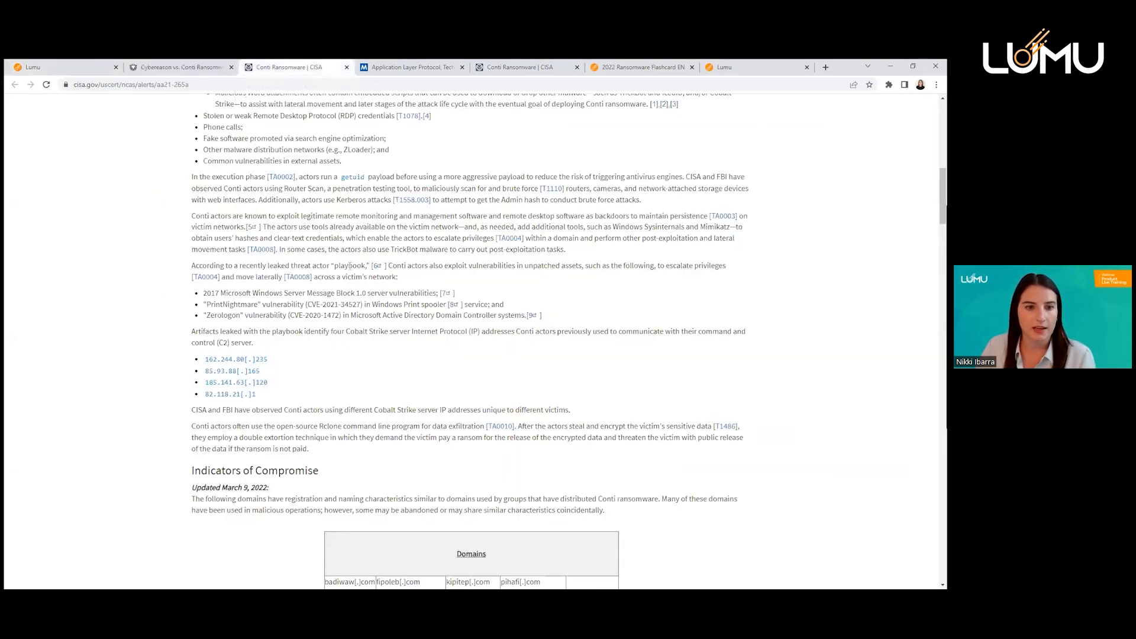
scroll(374, 277, down, 5)
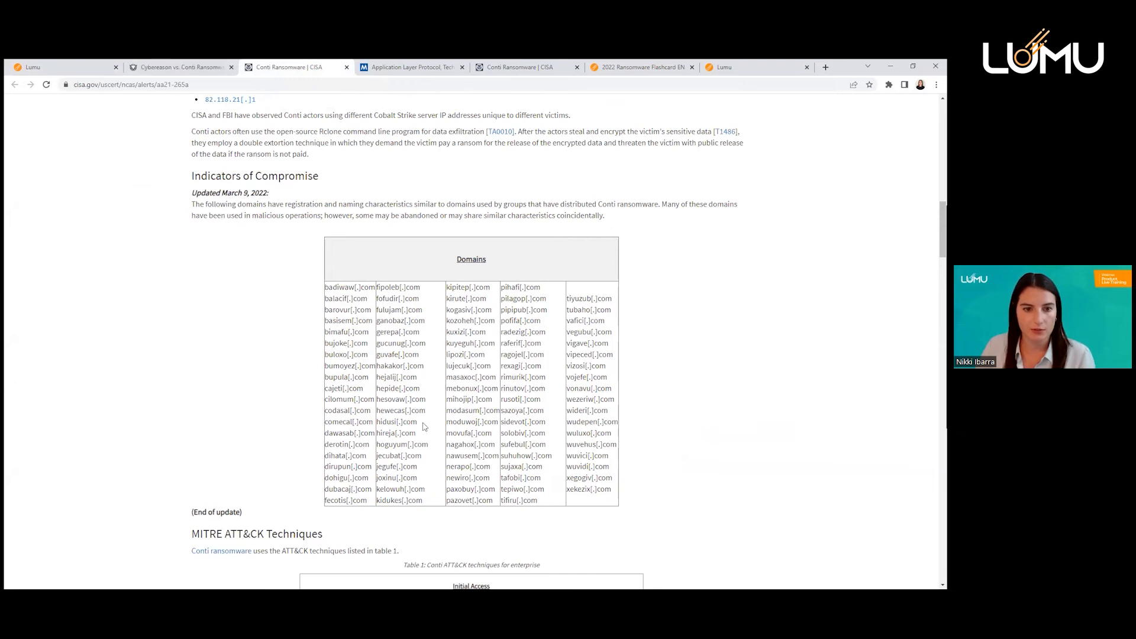
drag(417, 424, 377, 425)
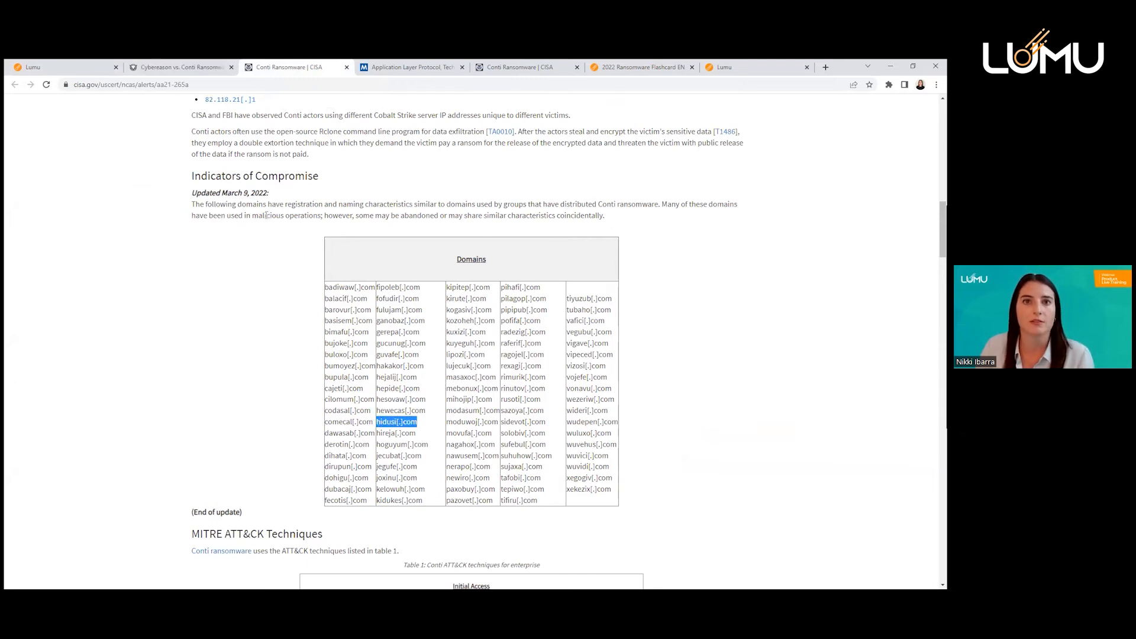
scroll(279, 398, down, 2)
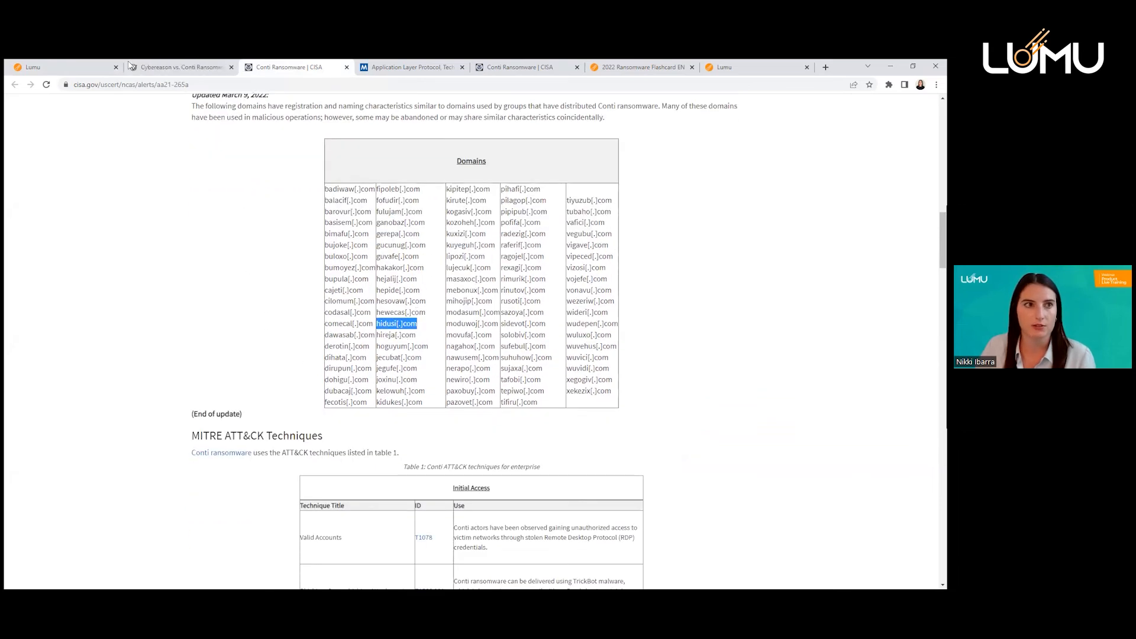
click(58, 63)
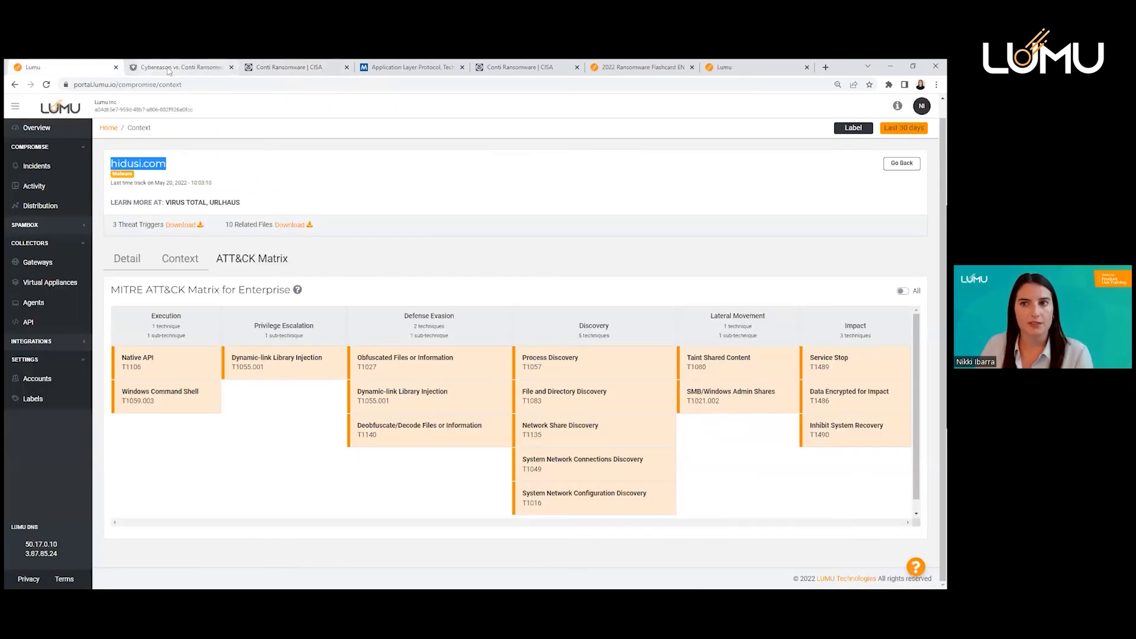
Return to the Activity report and filter the Threats Summary by the IOC domain activity.lumu.io
click(902, 164)
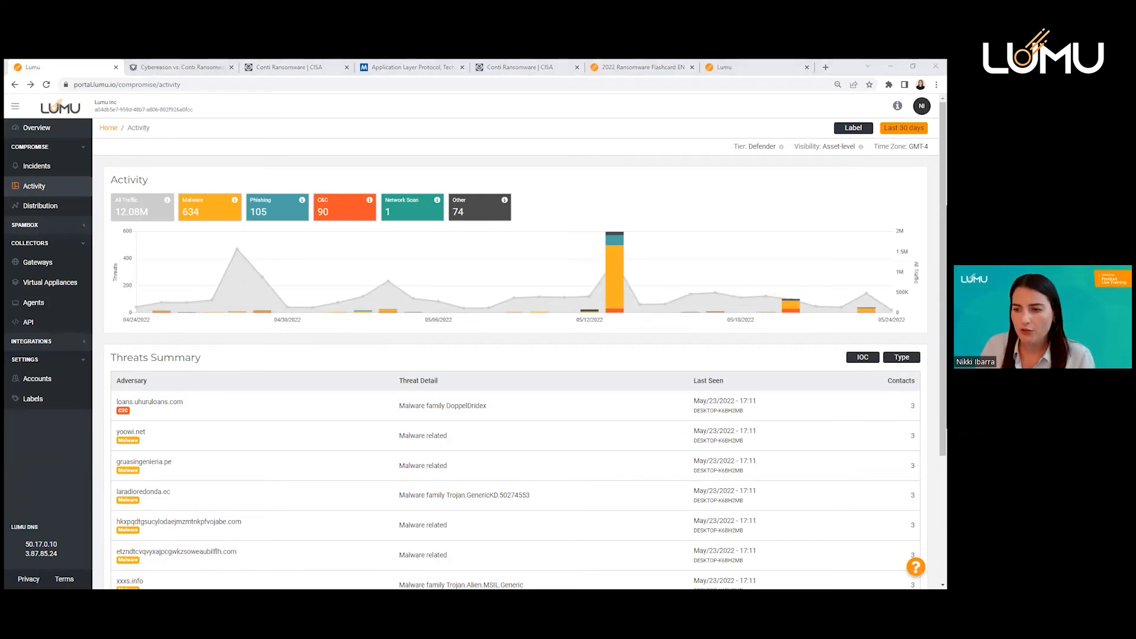
click(867, 359)
click(839, 375)
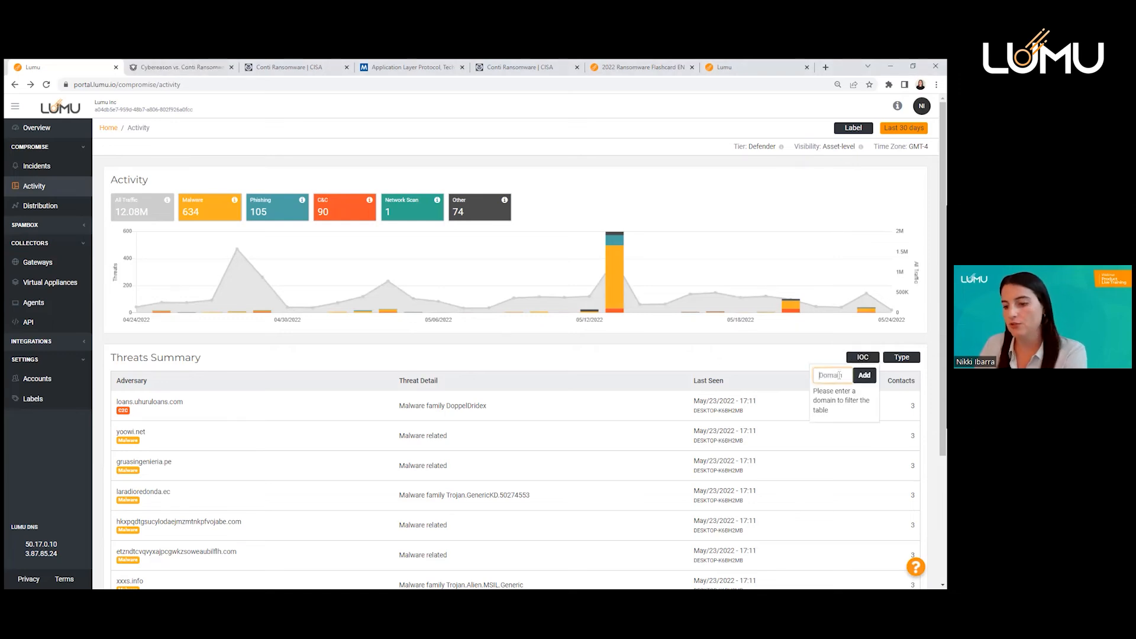
text(activity.lumu.io)
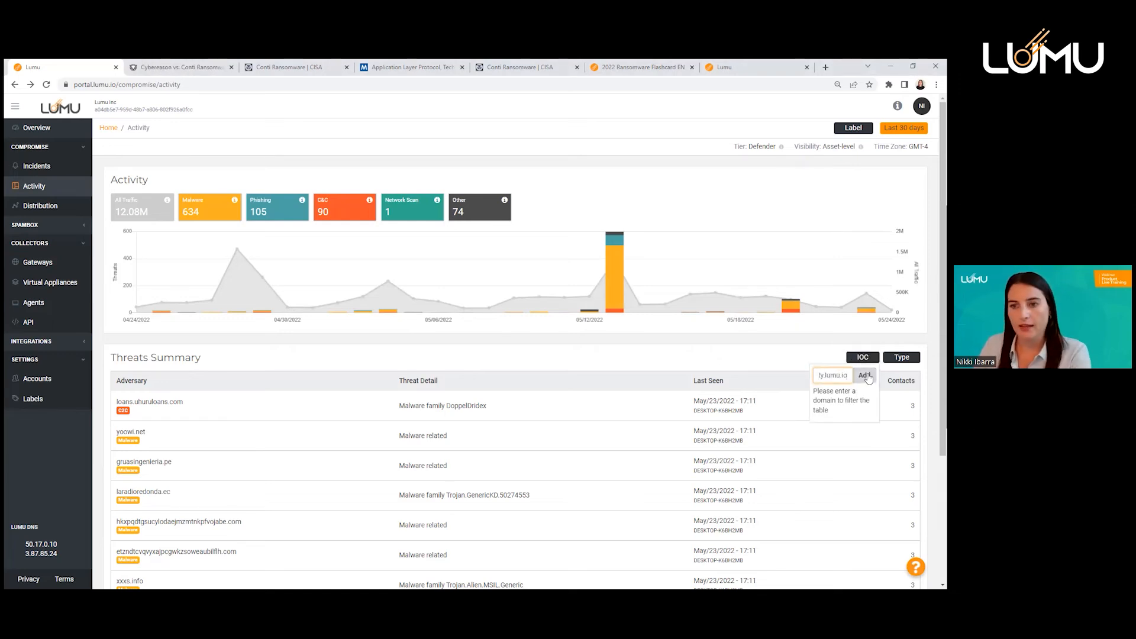
click(865, 375)
click(397, 436)
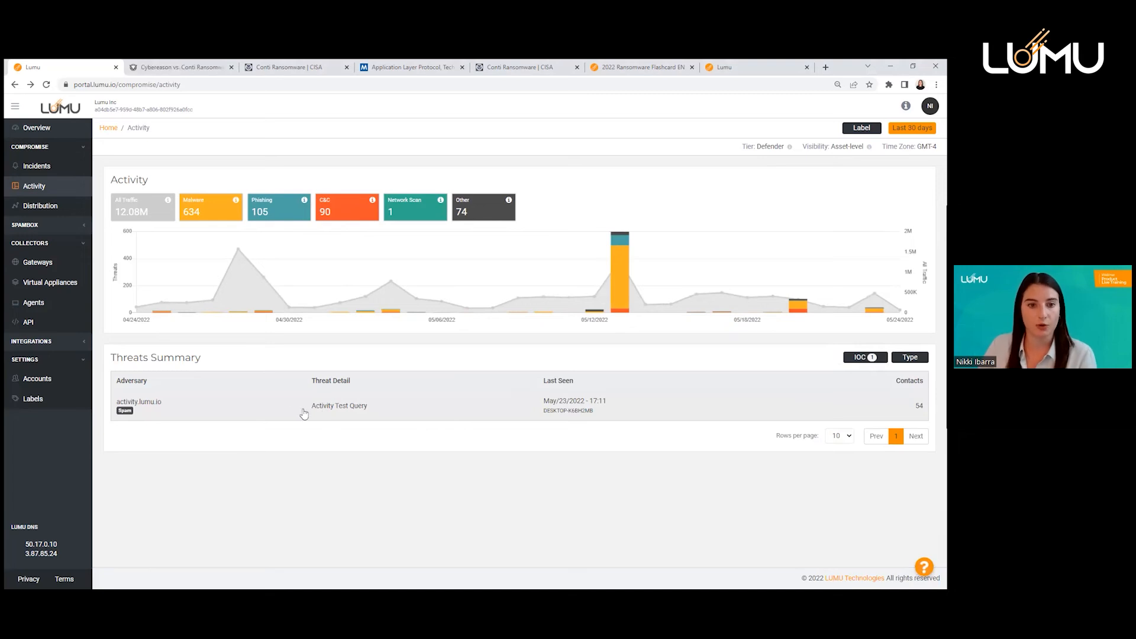
Open the activity details of activity.lumu.io, view its compromise context, and review the radar, attack distribution and contact records
click(276, 413)
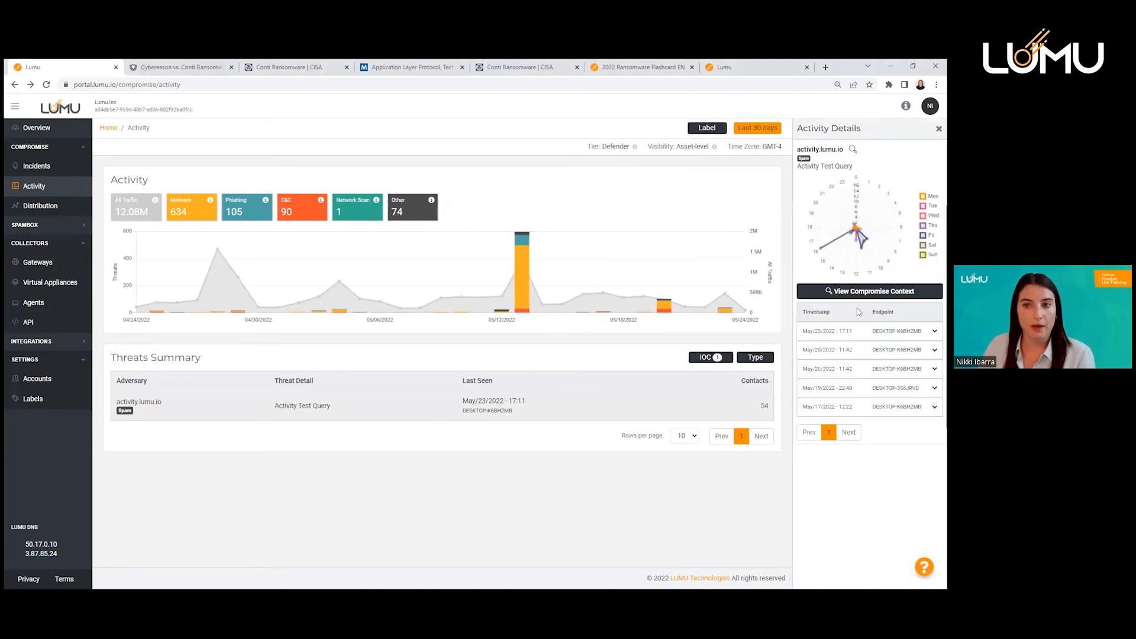
click(867, 291)
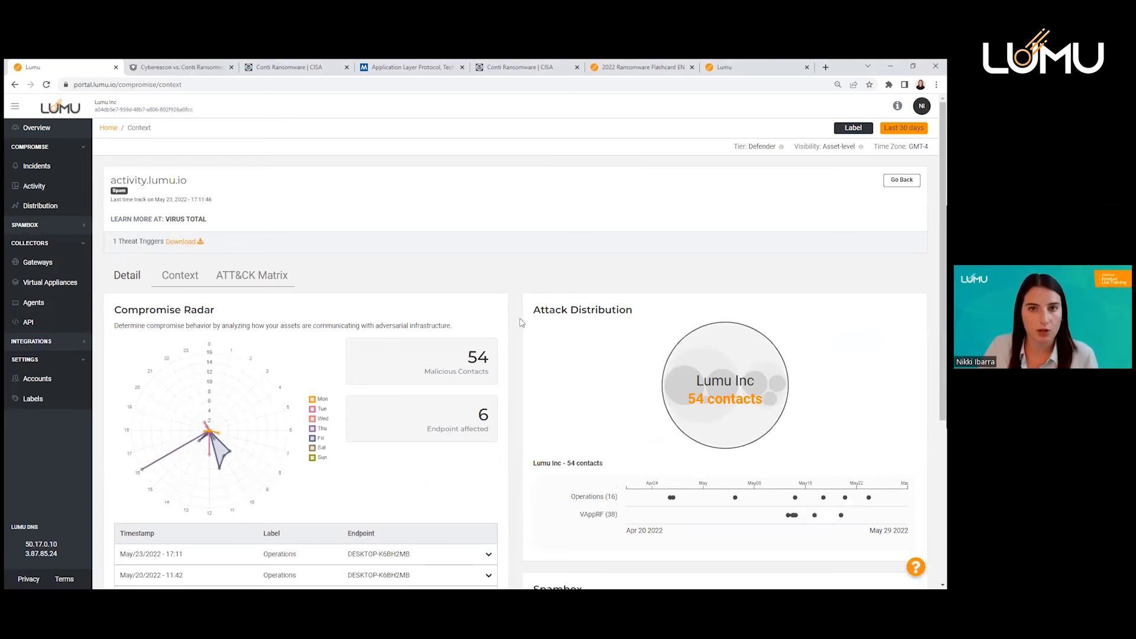
scroll(520, 325, down, 2)
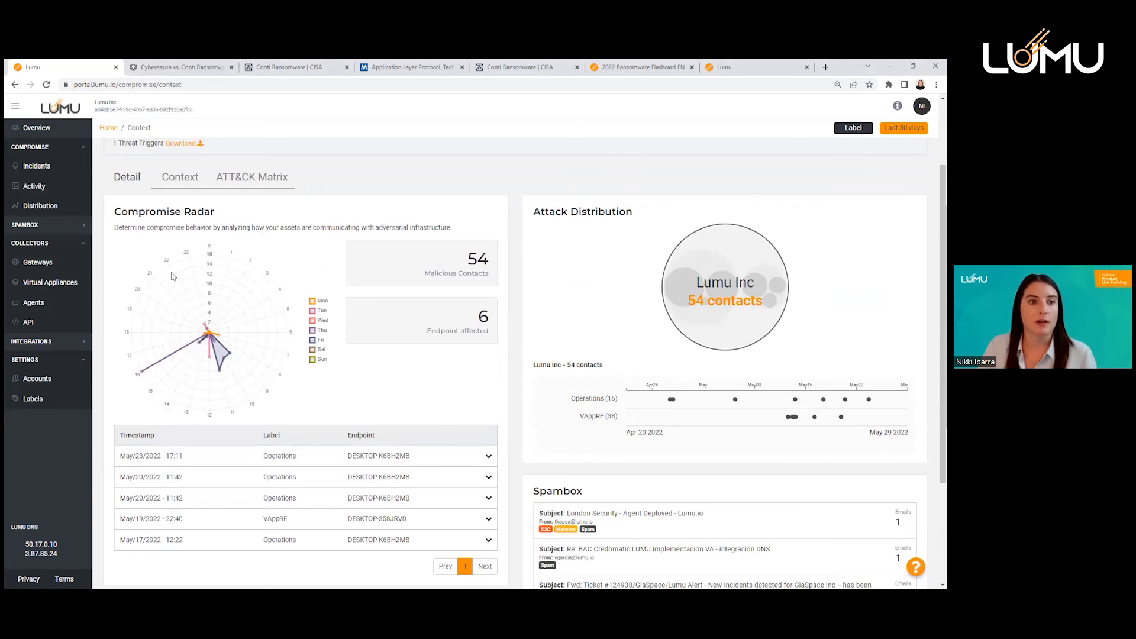
scroll(173, 273, up, 2)
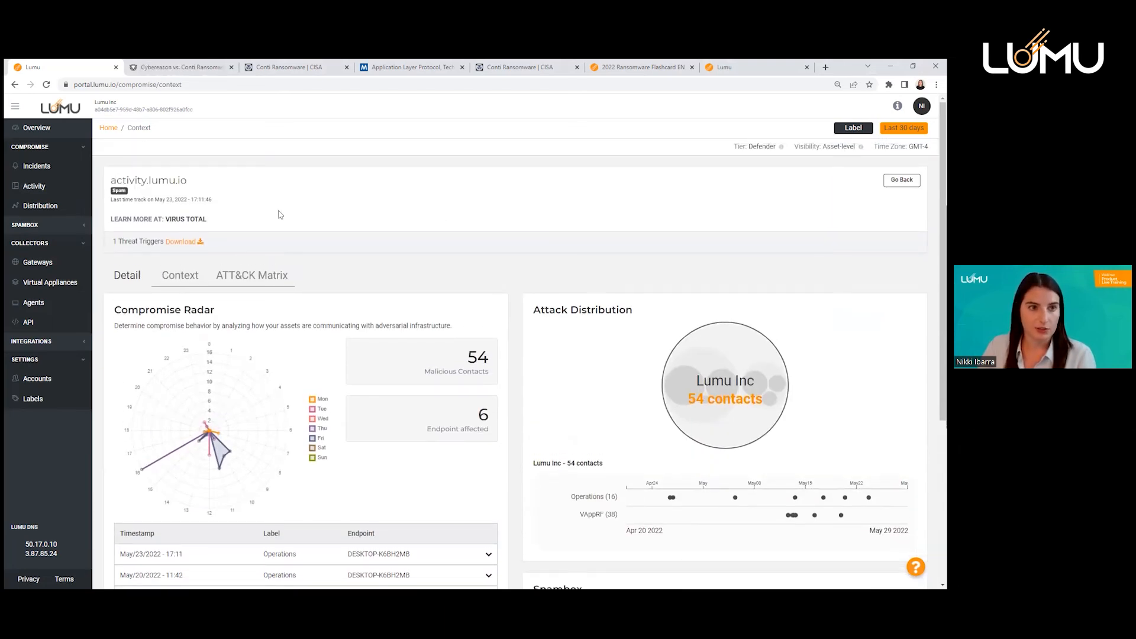
Expand the contact records of May/23/2022 - 17:11 and May/19/2022 - 22:40 to view their user, client IP and process details
scroll(516, 292, down, 2)
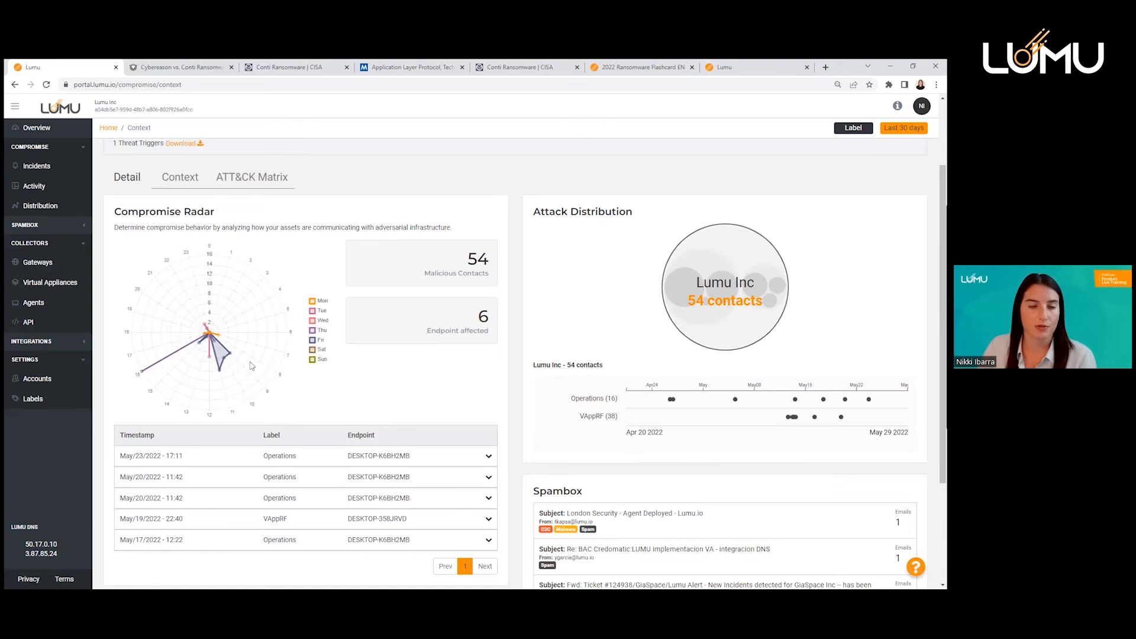
scroll(538, 356, down, 2)
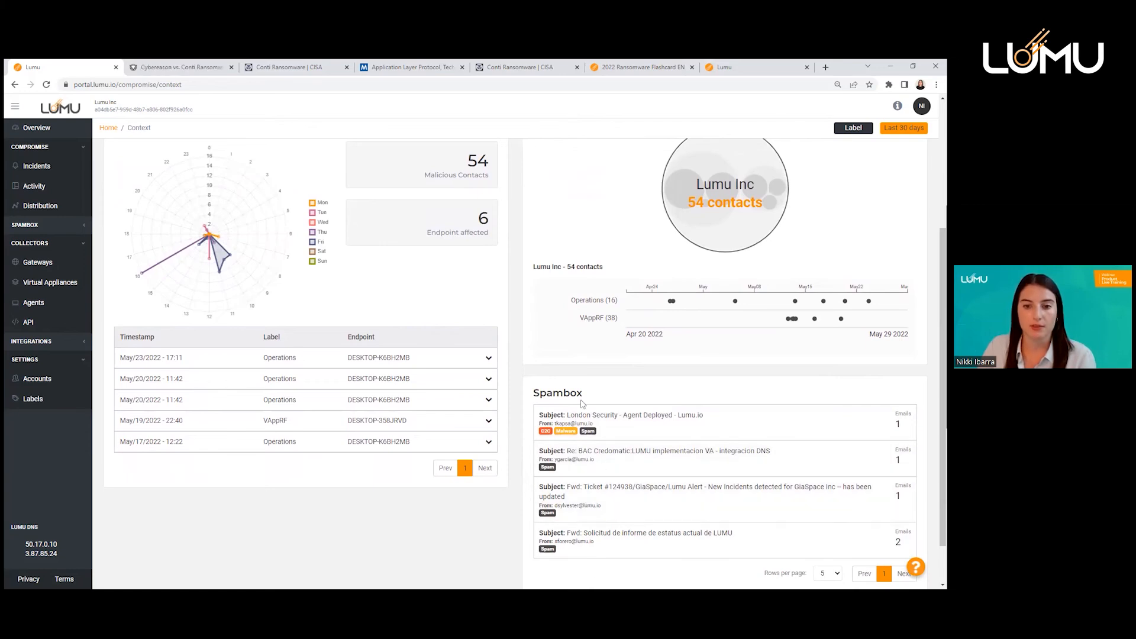
click(463, 360)
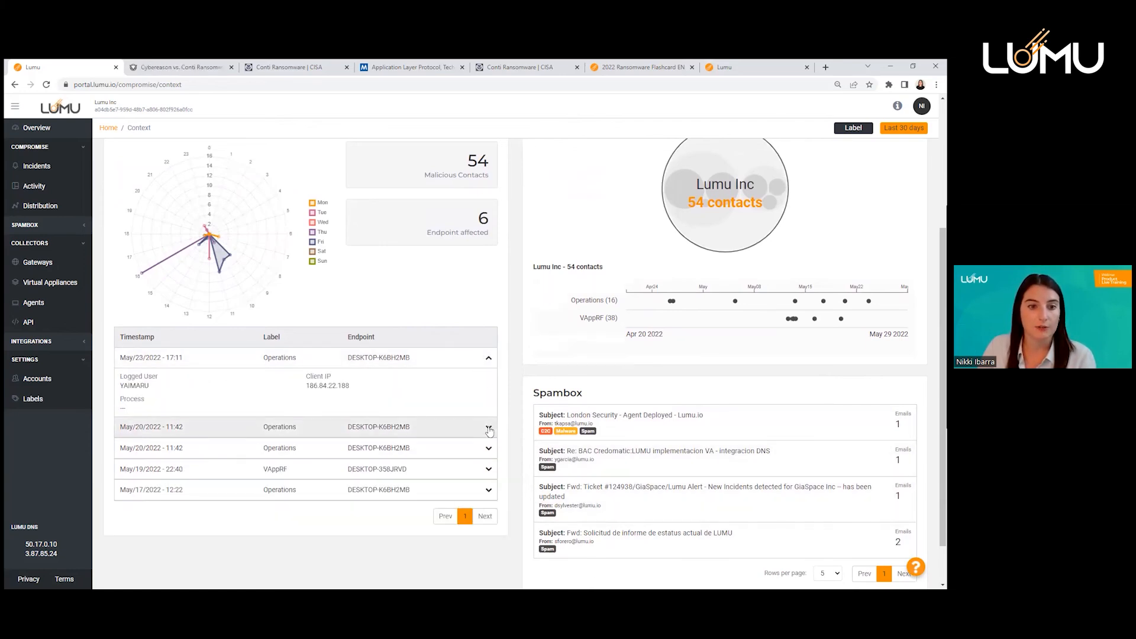
click(486, 469)
scroll(486, 462, down, 1)
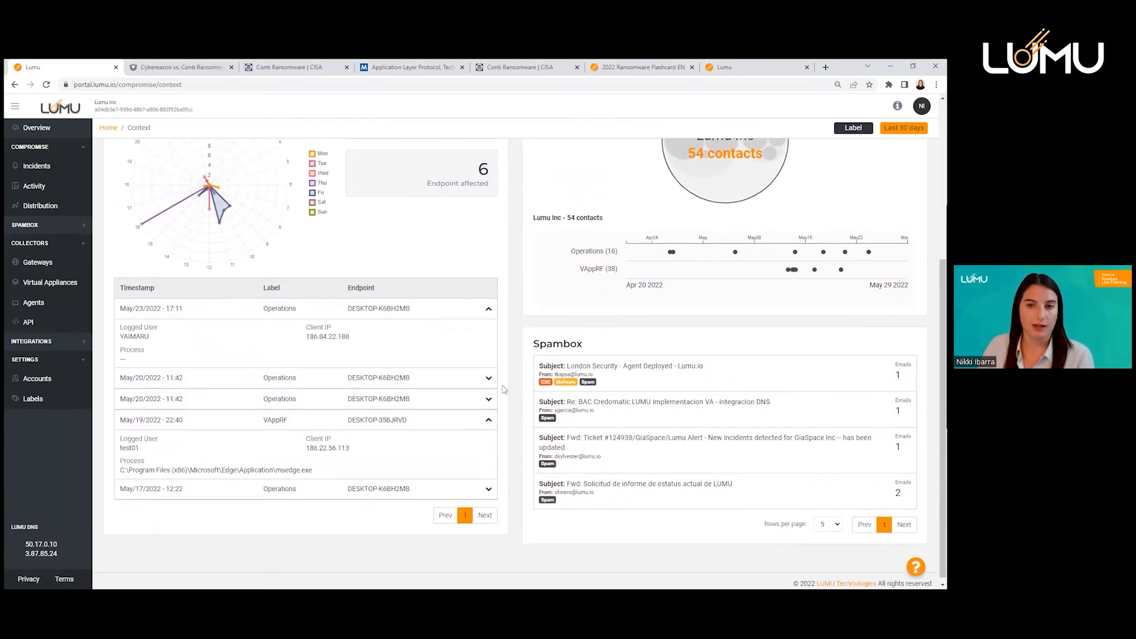
Show the Context information of activity.lumu.io with its threat triggers, related files and related resources
scroll(512, 346, up, 3)
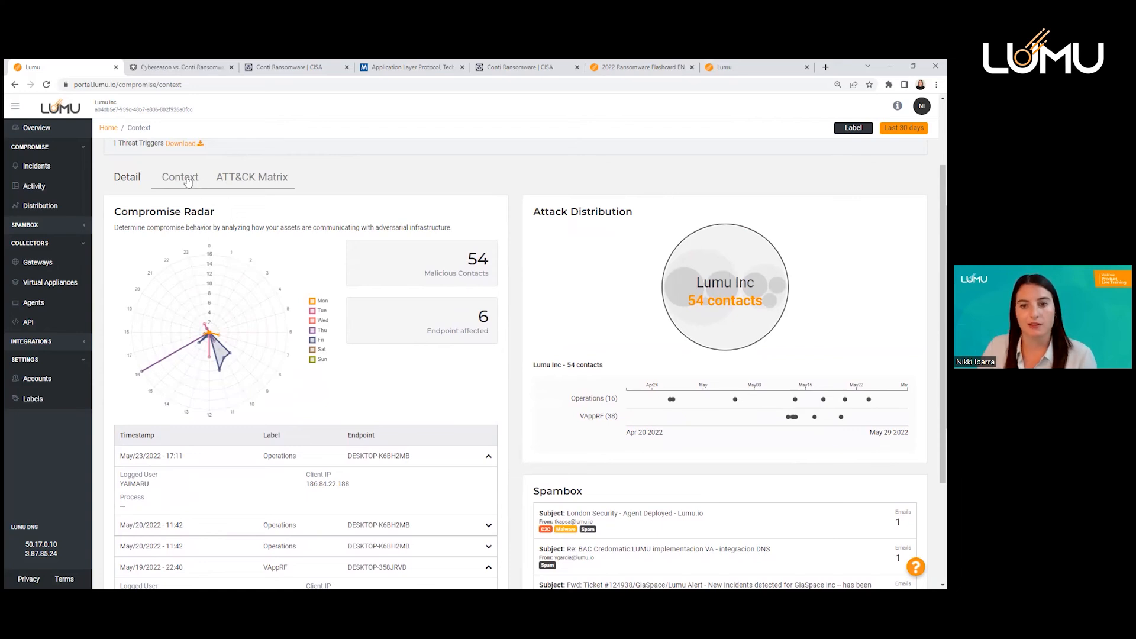
click(189, 181)
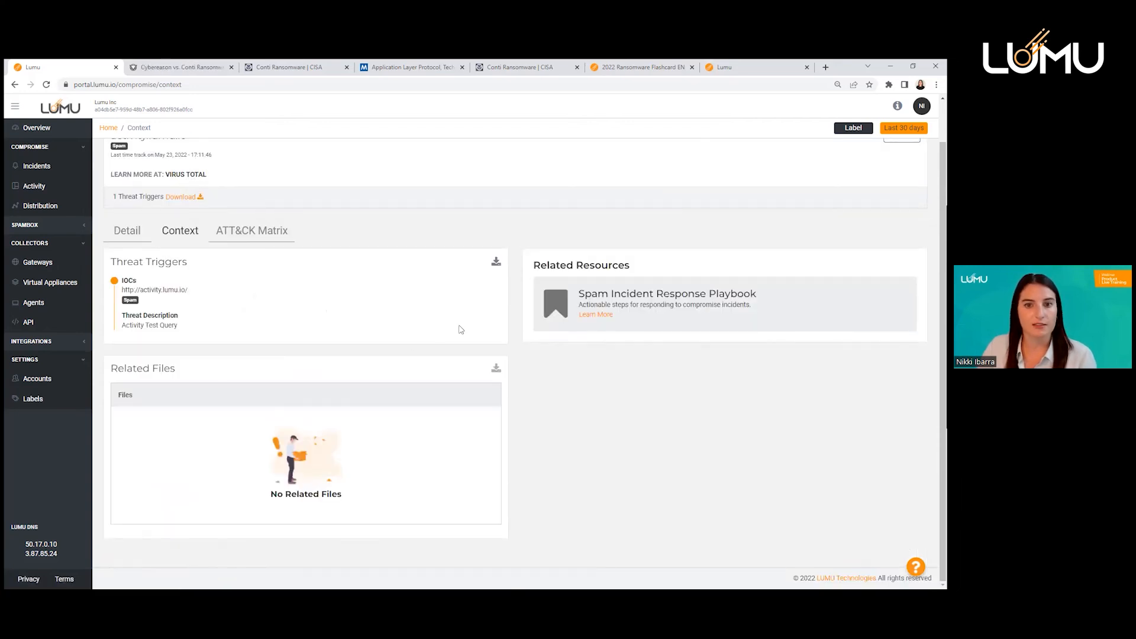
scroll(236, 291, up, 1)
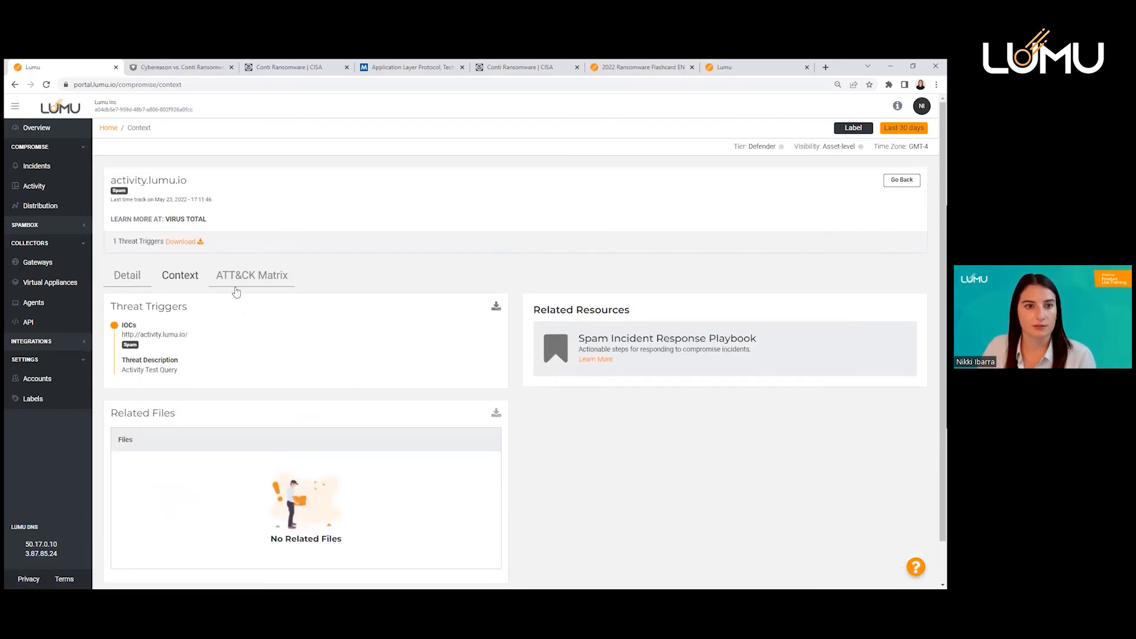
Open the Spam Incident Response Playbook from the related resources, read through its Recommended Actions, and close it
click(597, 360)
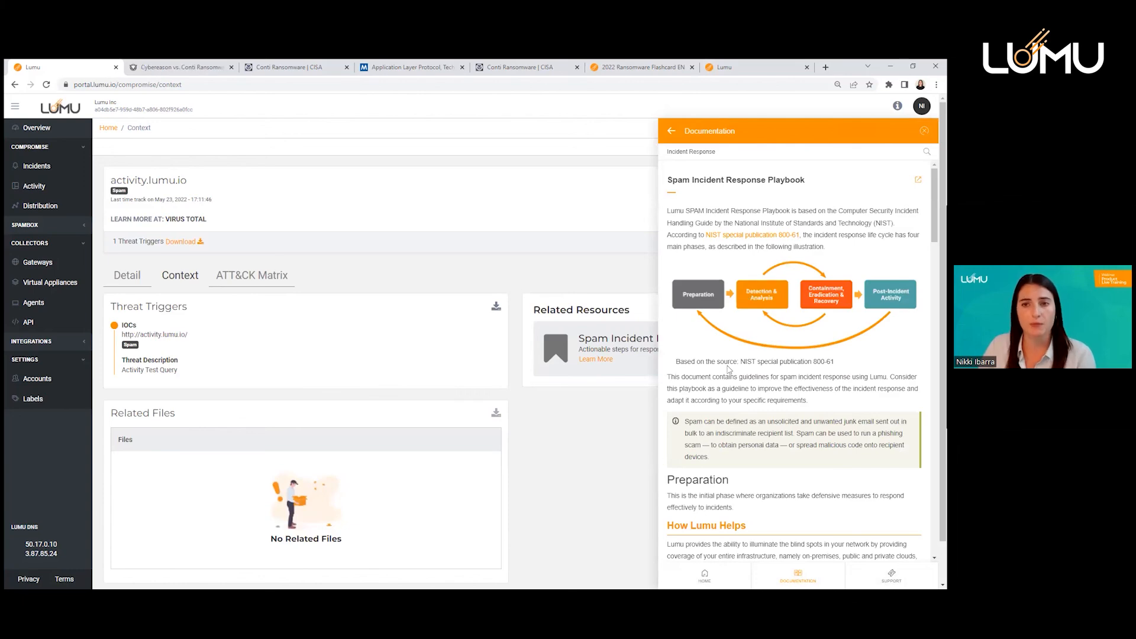
scroll(729, 369, down, 1)
scroll(729, 369, down, 10)
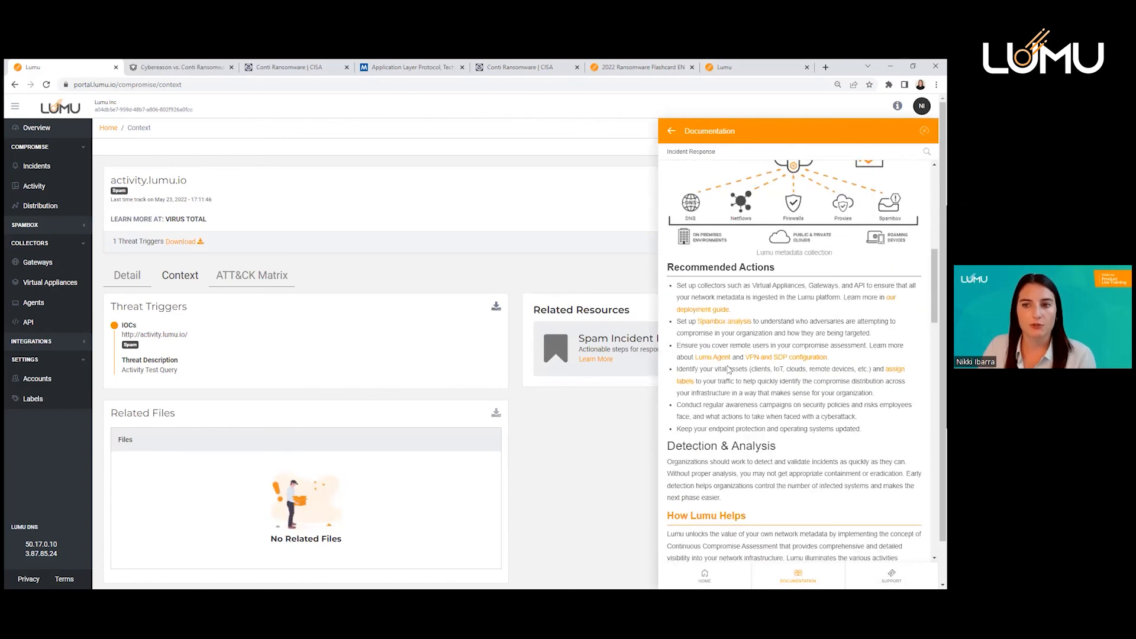
click(925, 131)
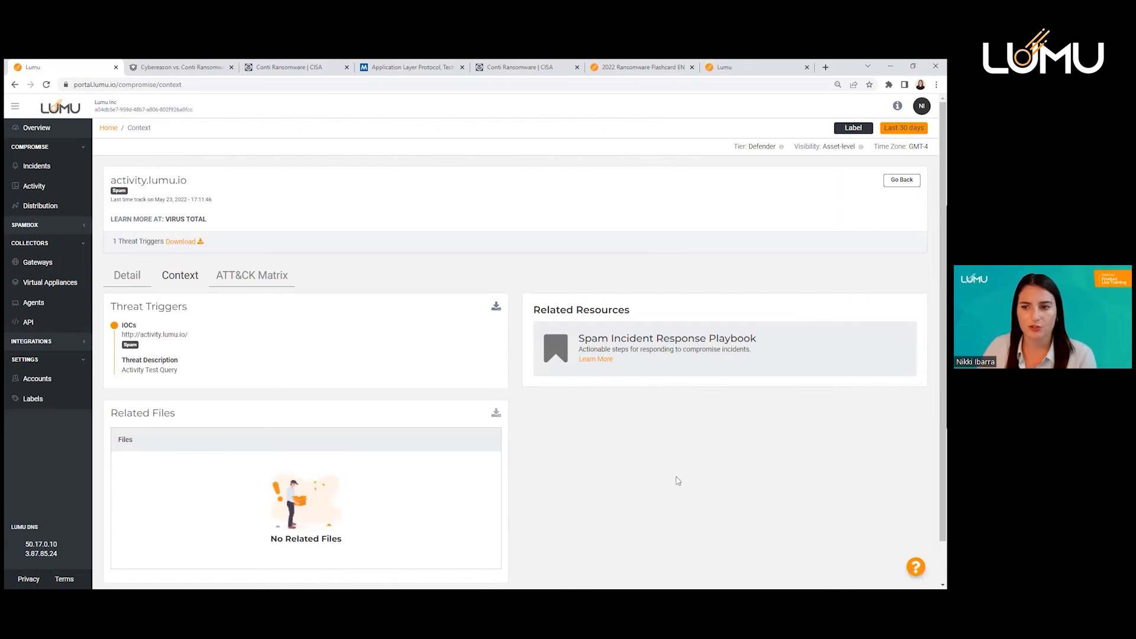
Reopen the help widget and go back from the playbook documentation to its Home page
click(916, 568)
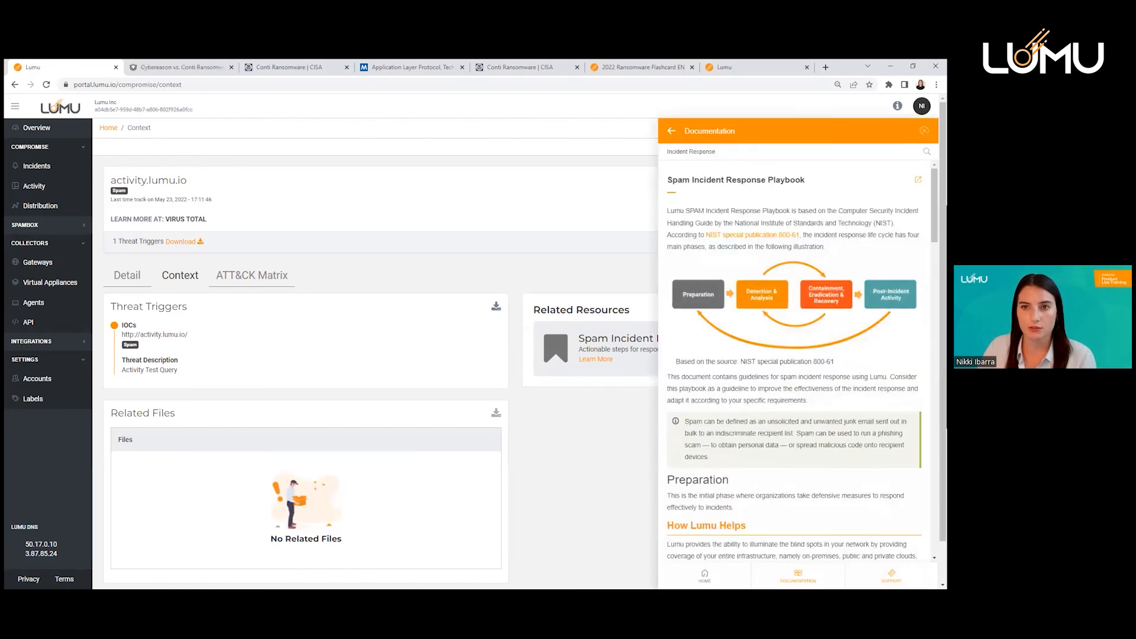
click(672, 131)
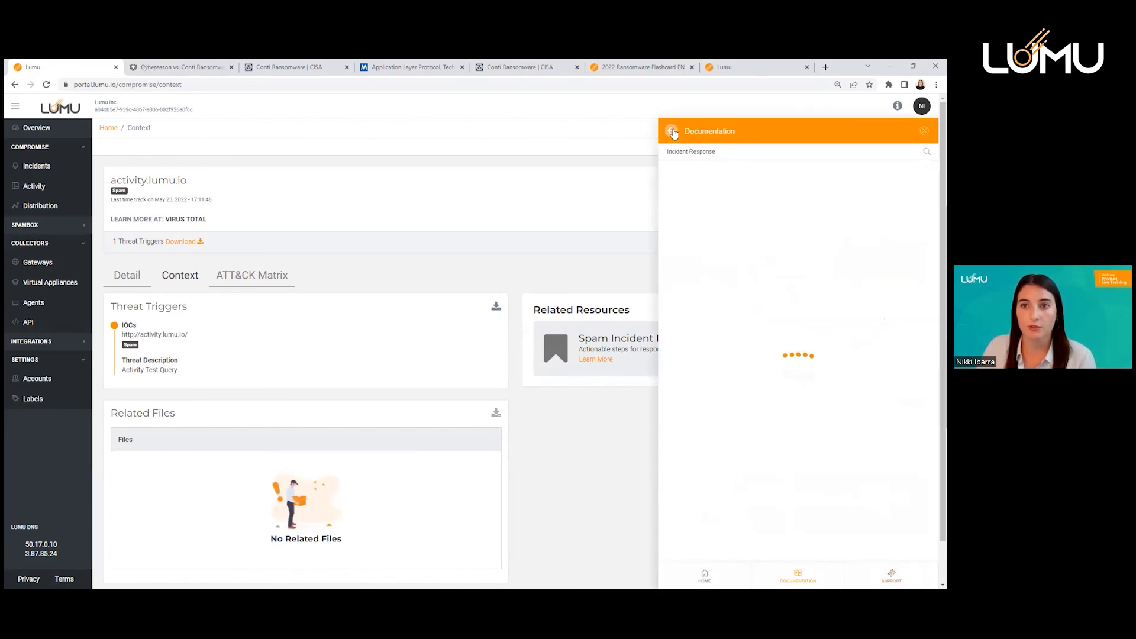
click(925, 130)
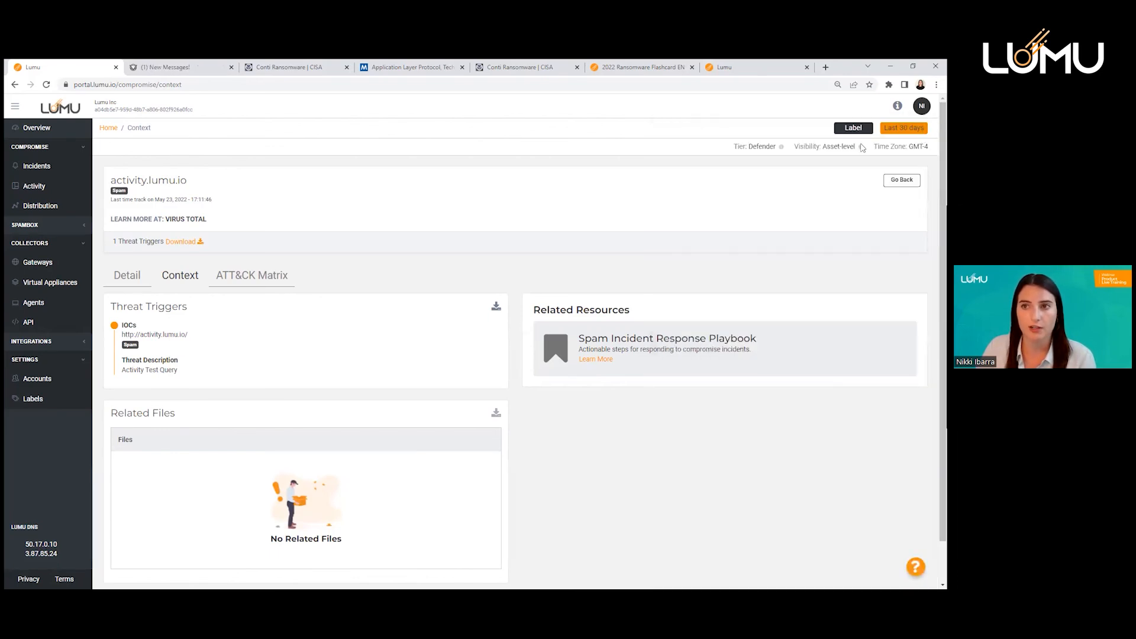
click(917, 567)
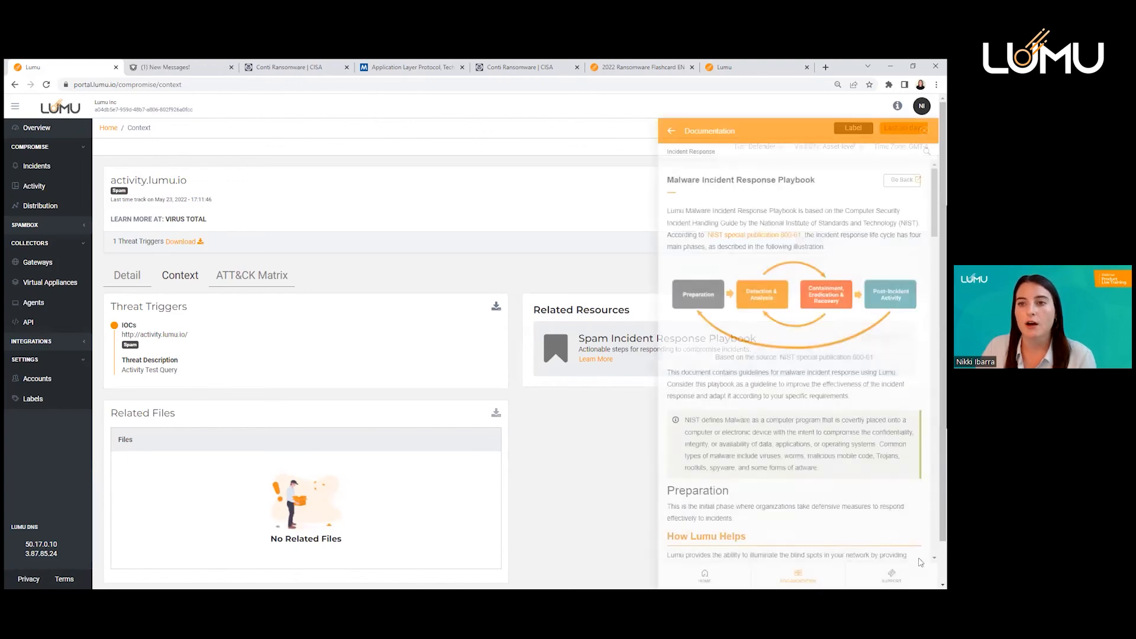
click(671, 131)
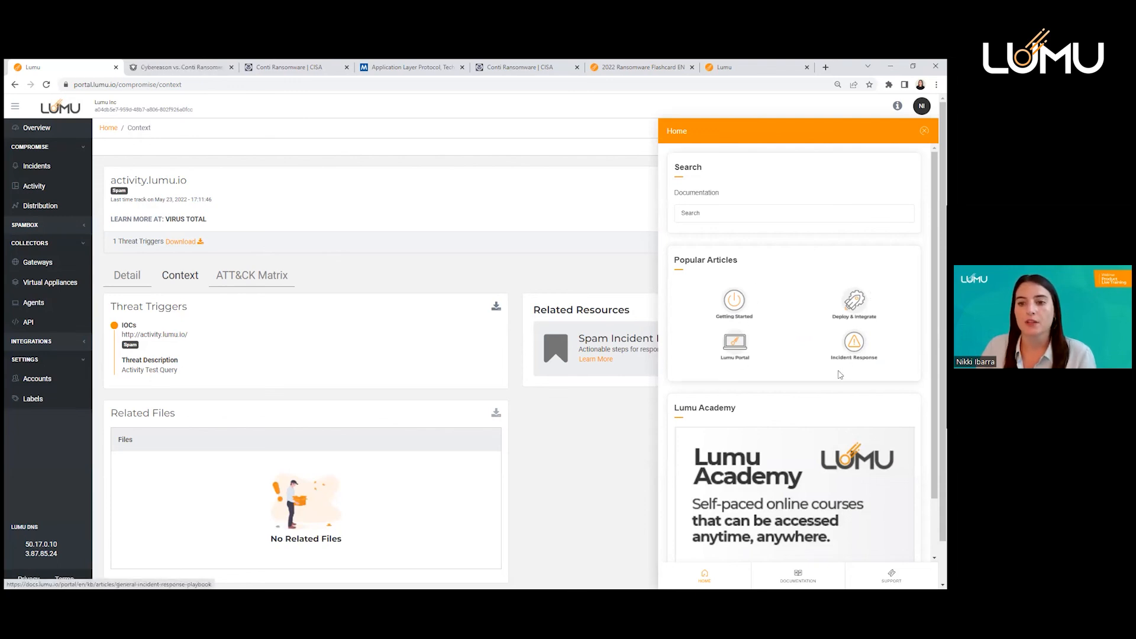
Review the help widget's Popular Articles and Lumu Academy sections, view the support ticket form, and close the widget
scroll(850, 355, down, 1)
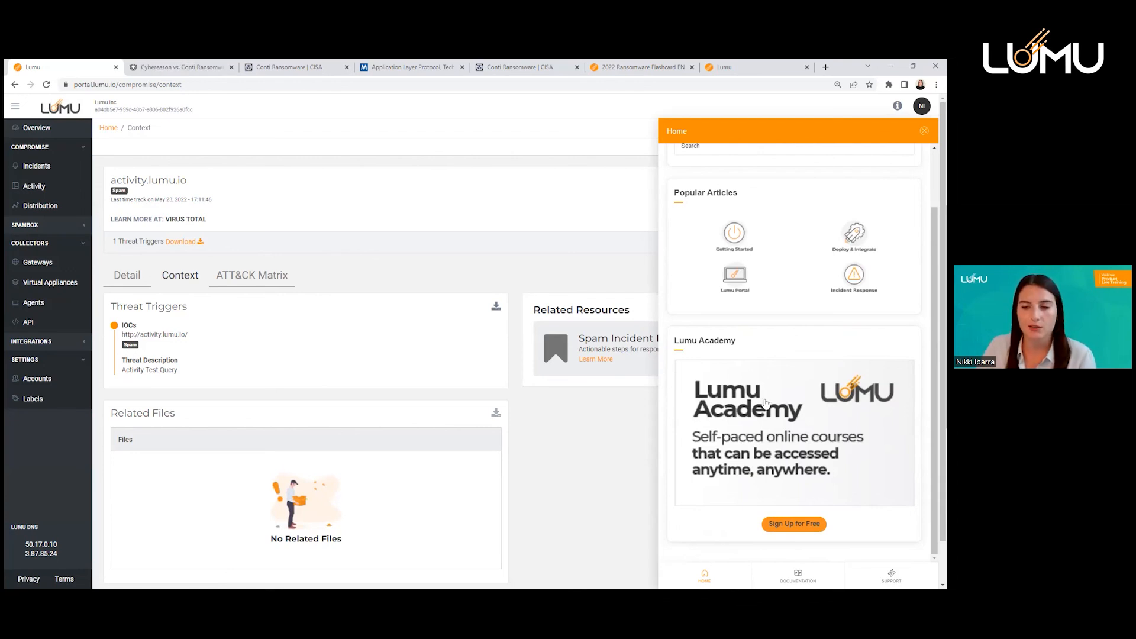
scroll(799, 402, up, 1)
scroll(799, 402, up, 2)
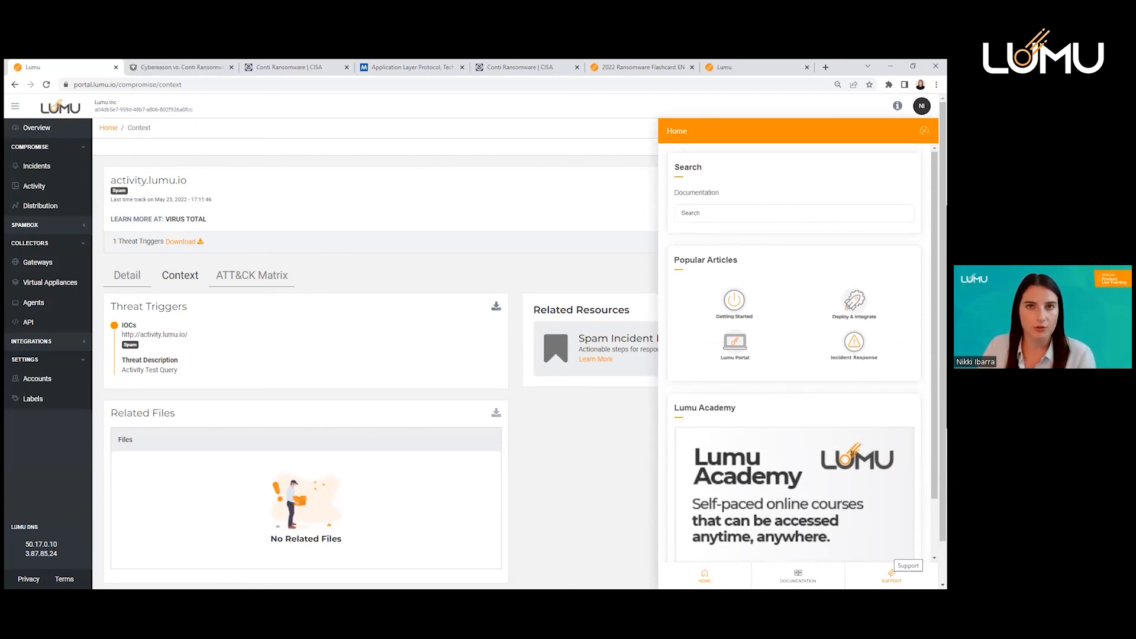
click(892, 573)
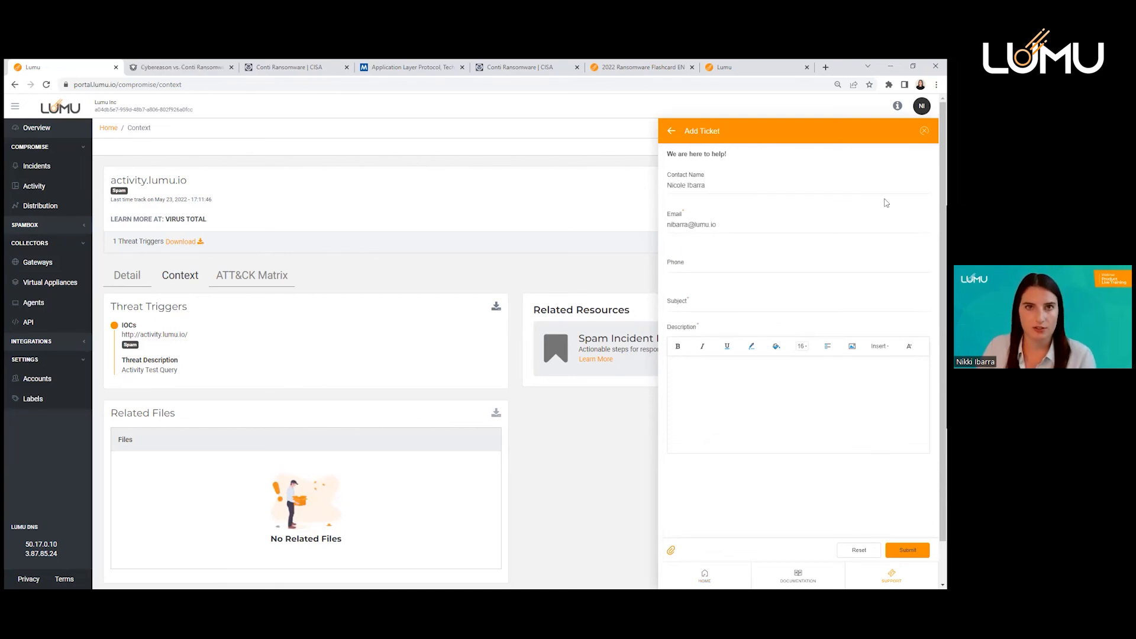
click(925, 133)
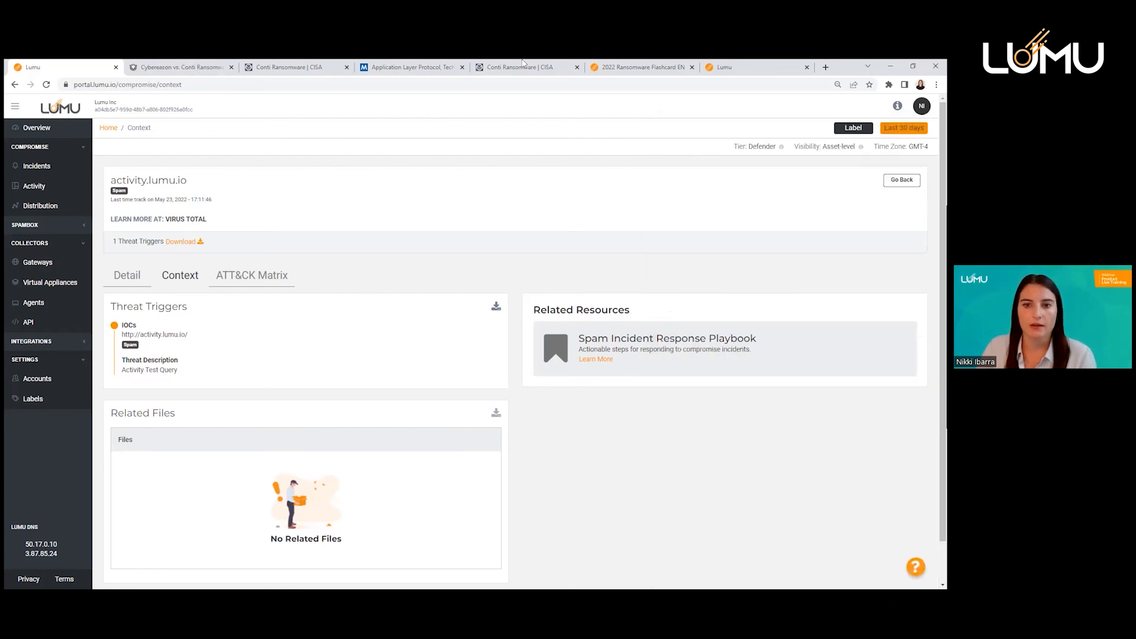